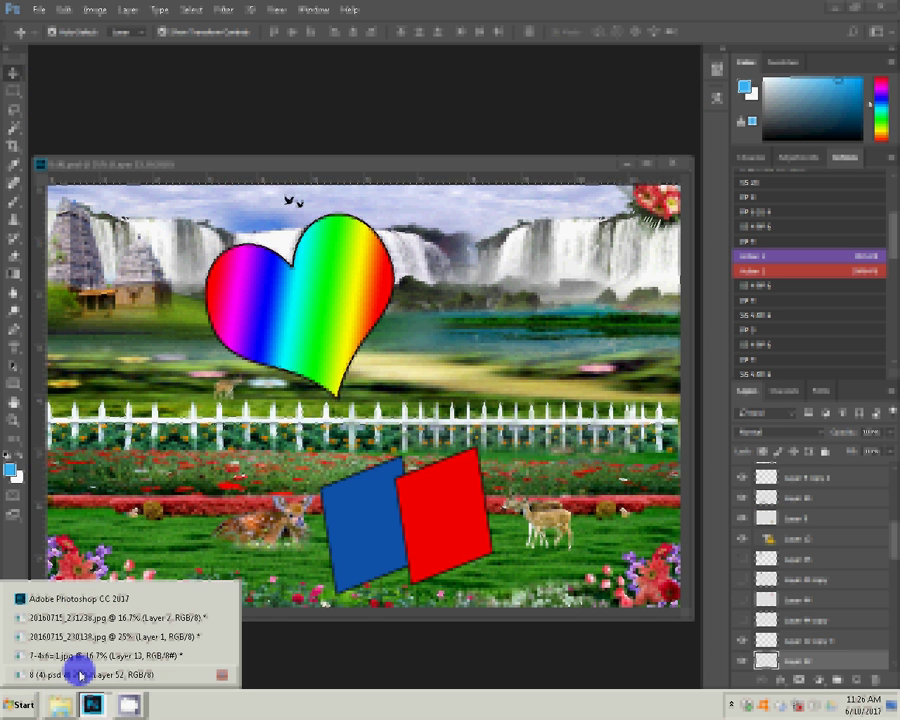
Bring the groom photo document forward and select all of it, cancelling an accidental close.
left_click(80, 675)
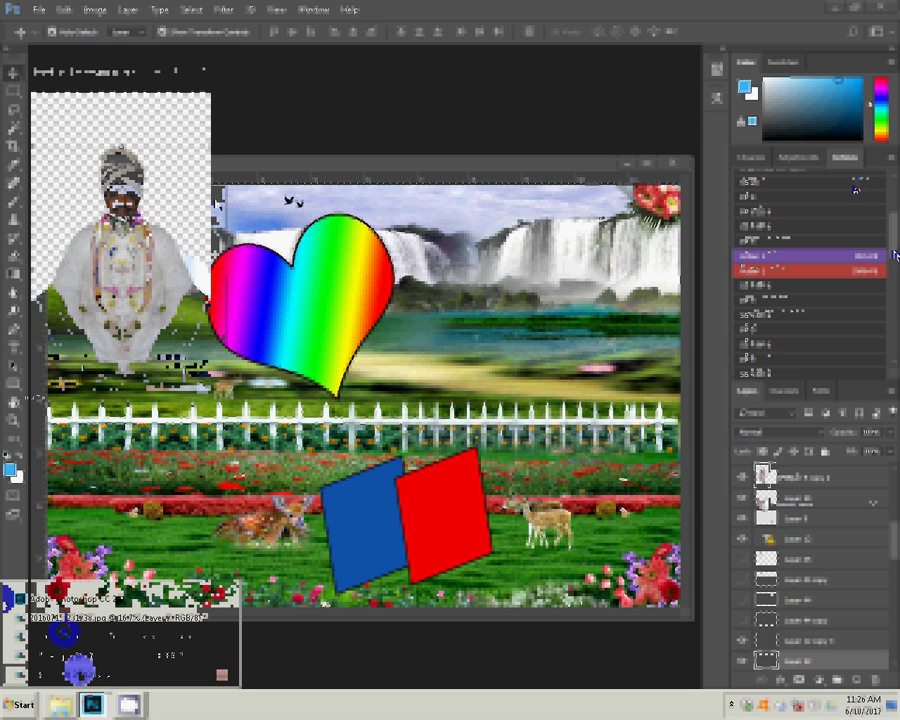
left_click(182, 254)
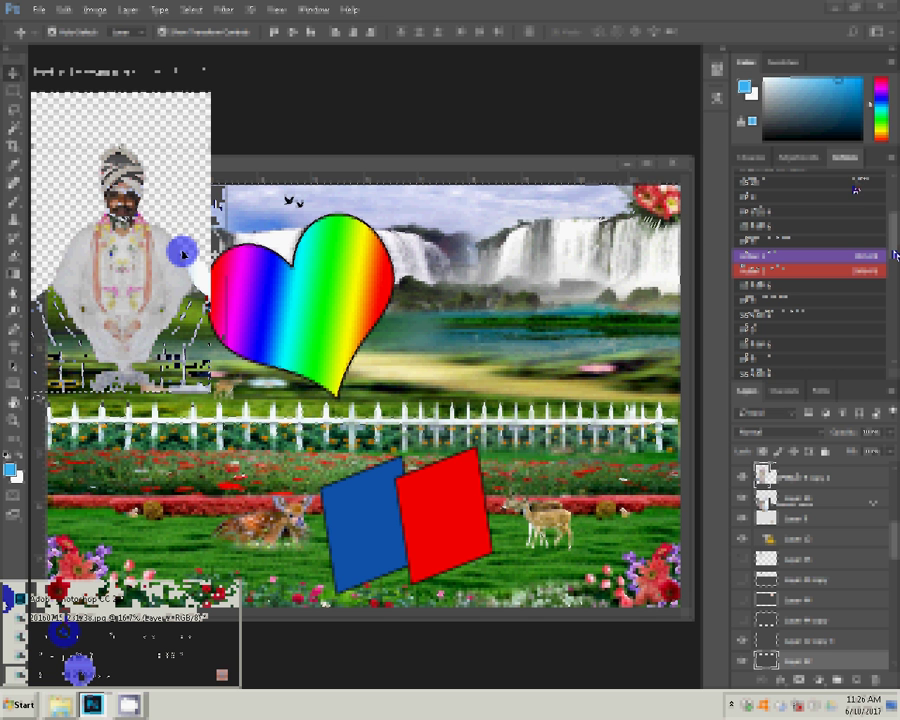
key("ctrl+w")
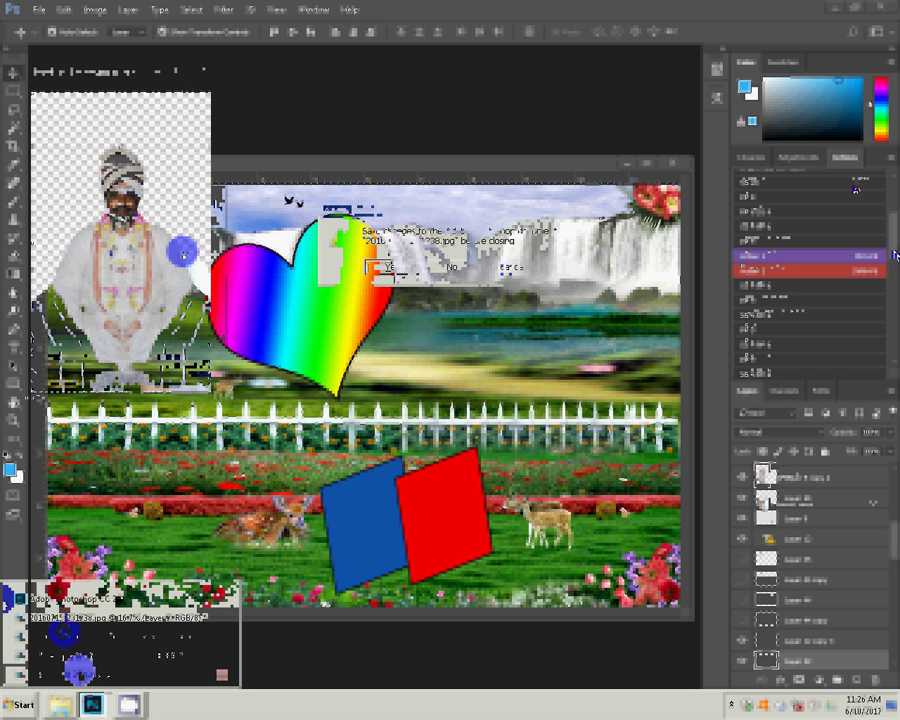
key("Escape")
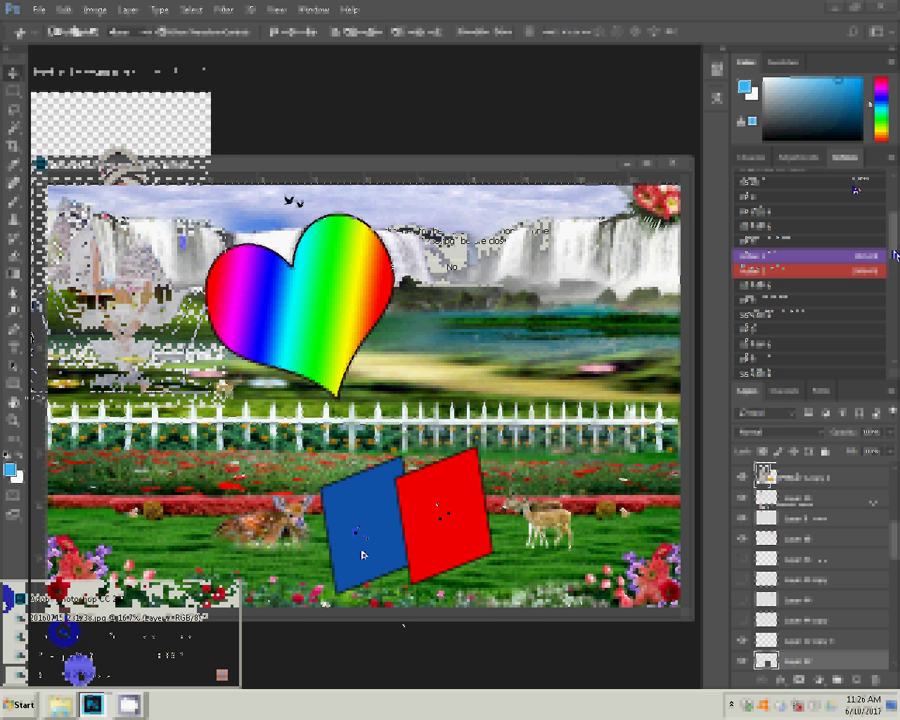
Select the tilted red square with the Magic Wand and Paste Into it the groom photo.
key("w")
left_click(436, 510)
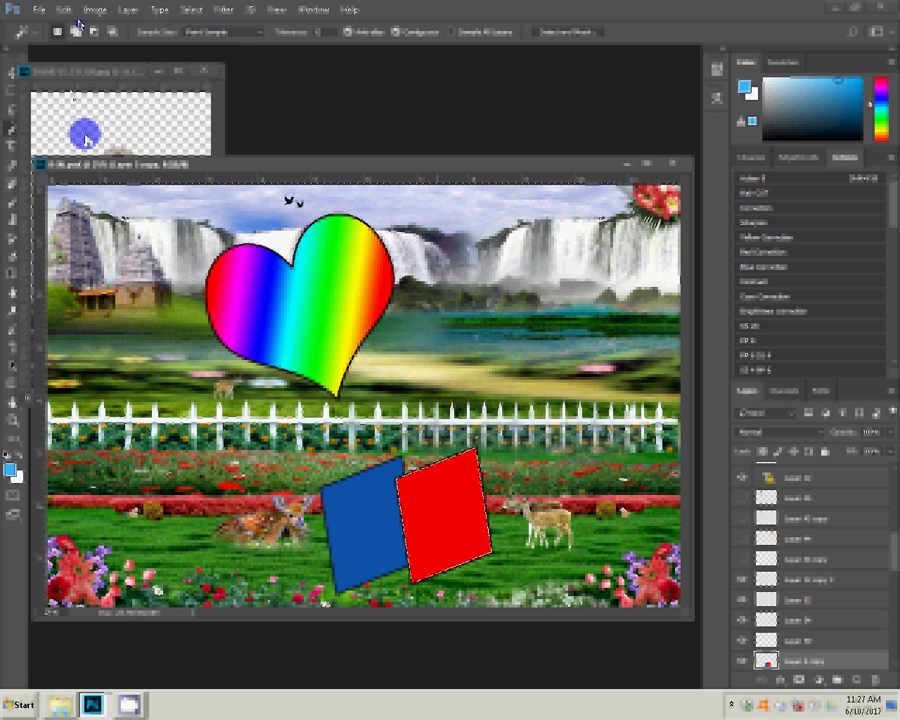
left_click(64, 9)
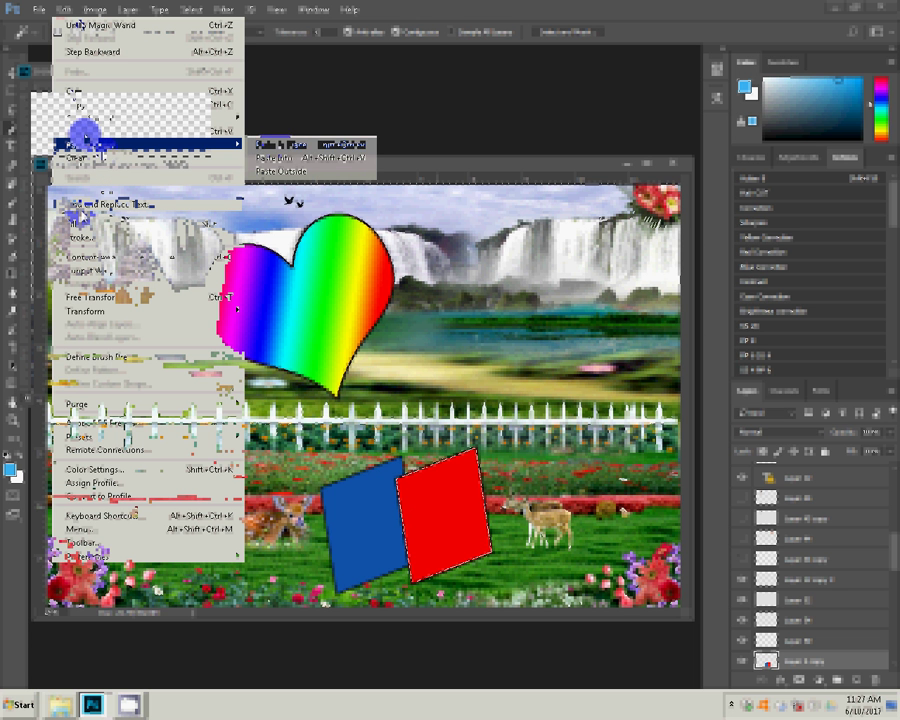
mouse_move(100, 144)
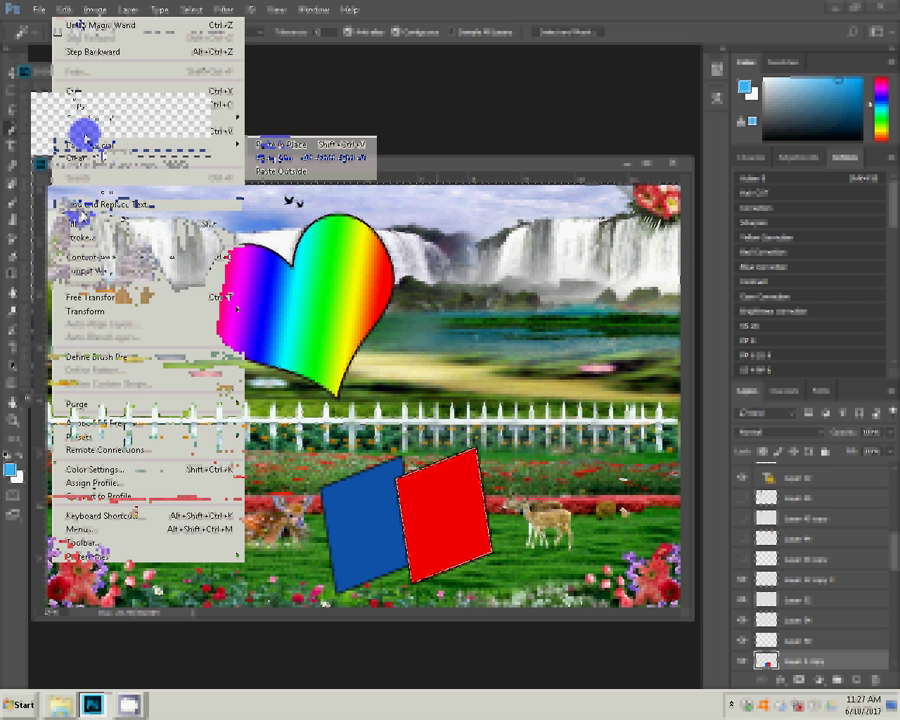
left_click(262, 157)
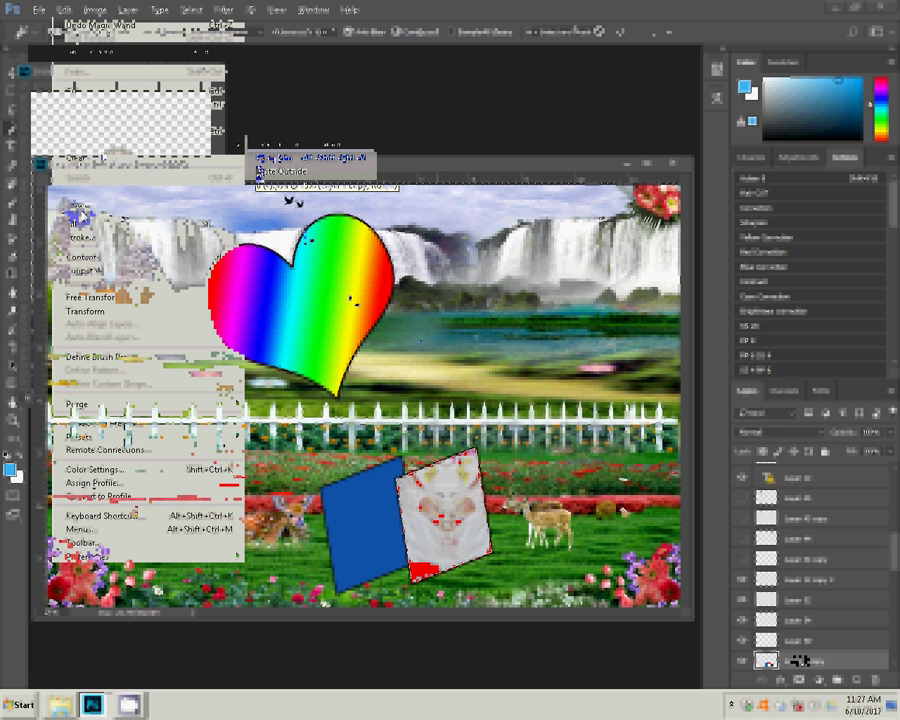
Shift the pasted groom photo upward and stretch it to fill the red square.
left_click_drag(352, 325, 354, 293)
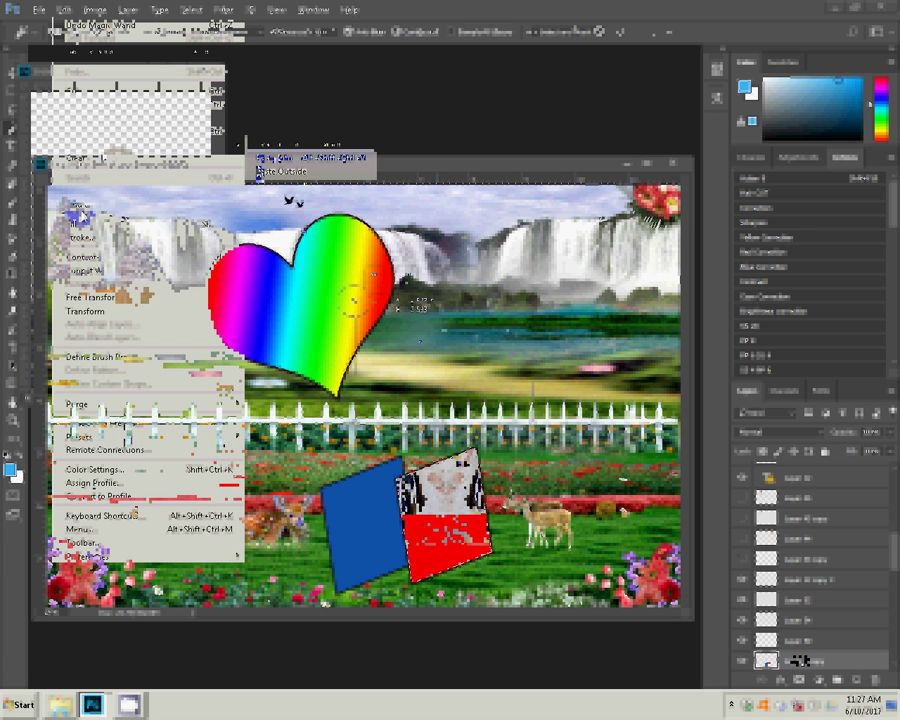
key("ctrl+t")
left_click_drag(466, 520, 472, 512)
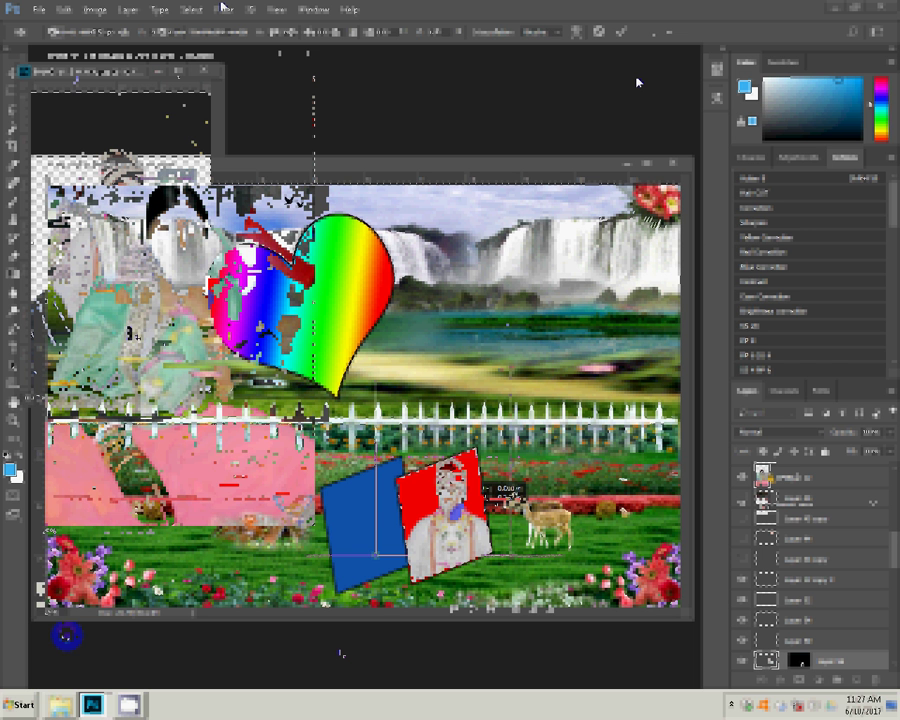
Copy the bride photo, Paste Into the blue square, and position it inside.
left_click(63, 9)
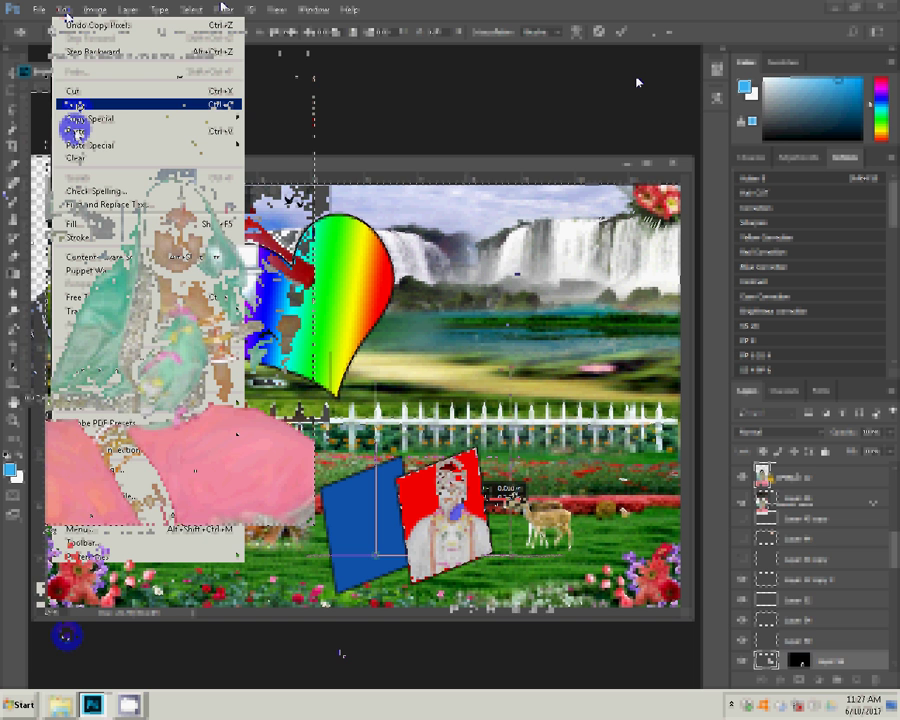
left_click(75, 105)
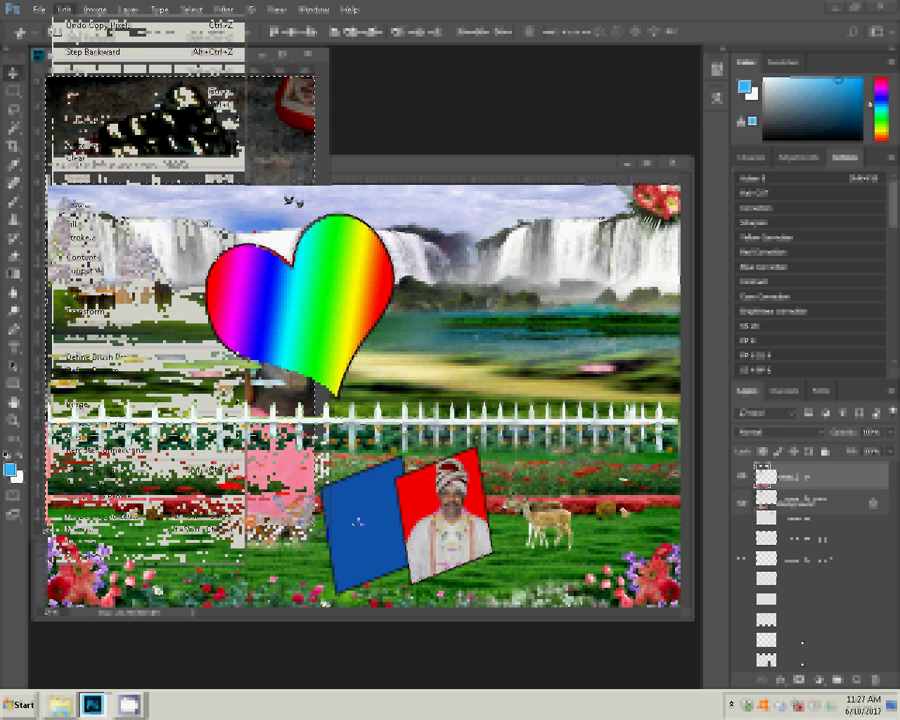
left_click(67, 18)
mouse_move(90, 144)
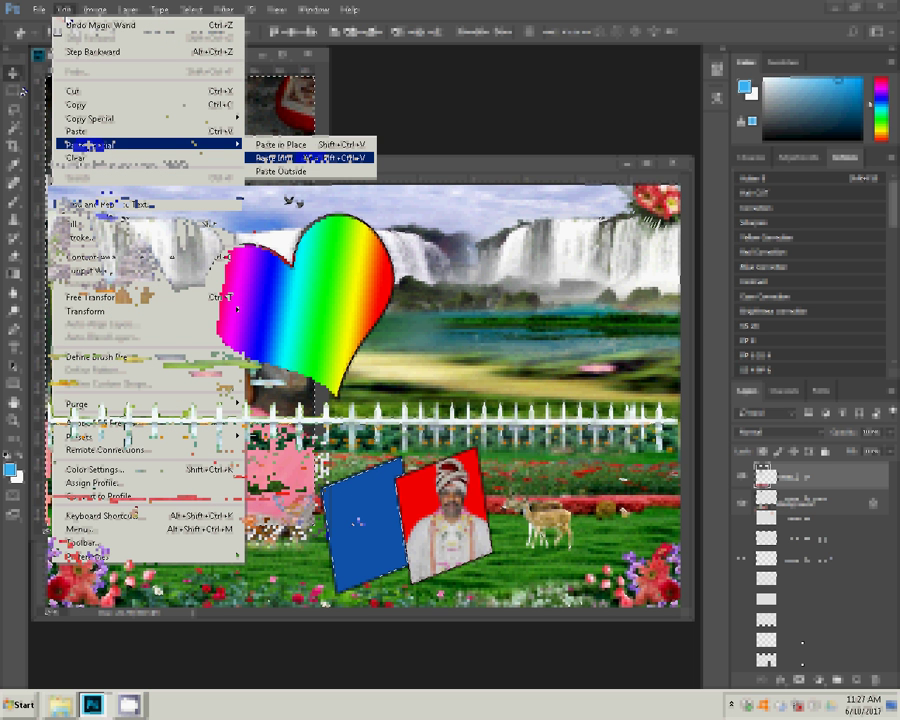
left_click(280, 157)
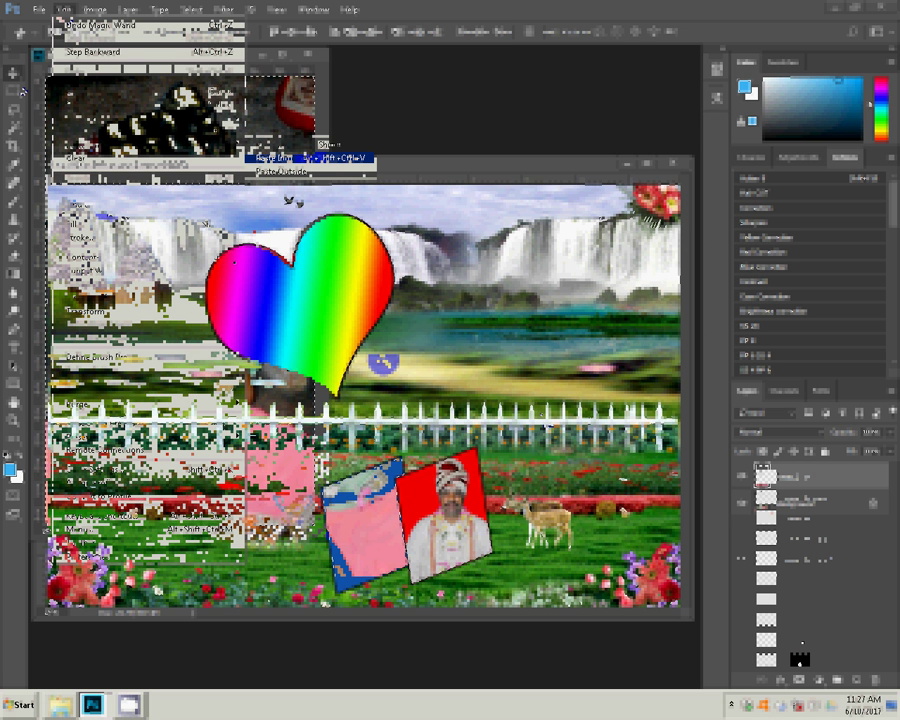
mouse_move(383, 362)
left_mouse_down()
mouse_move(232, 258)
mouse_move(328, 332)
left_mouse_up()
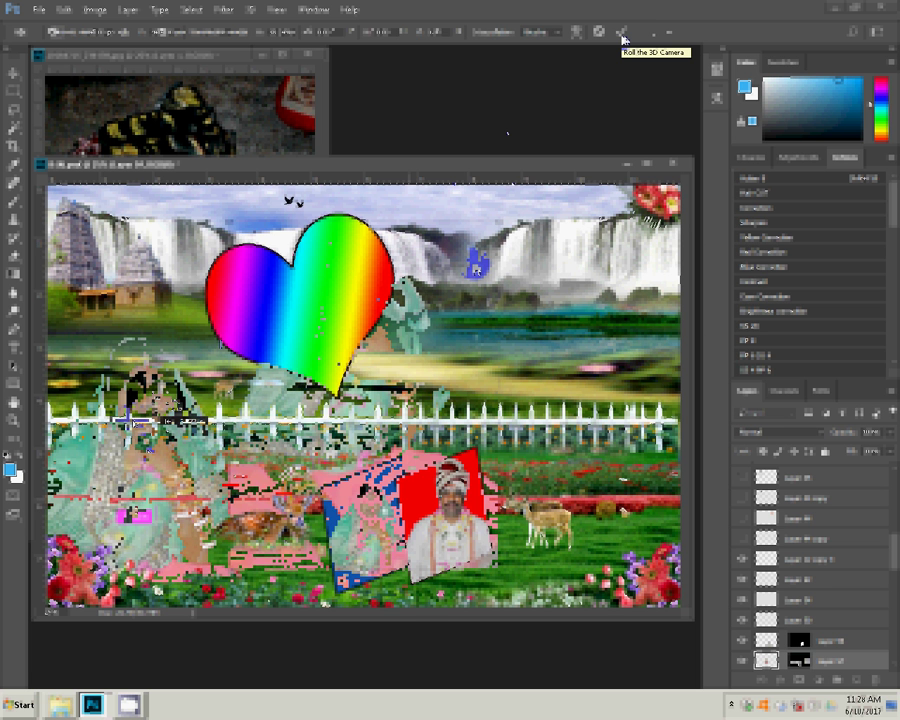
Commit the bride photo, then drag the groom cutout into the collage's bottom right.
left_click(622, 34)
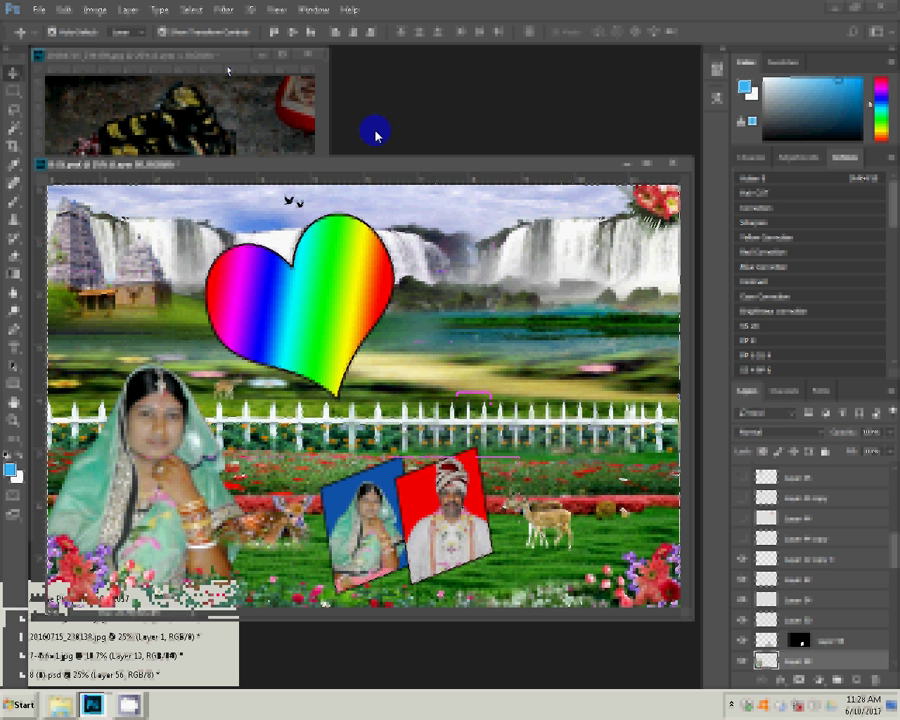
left_click(100, 655)
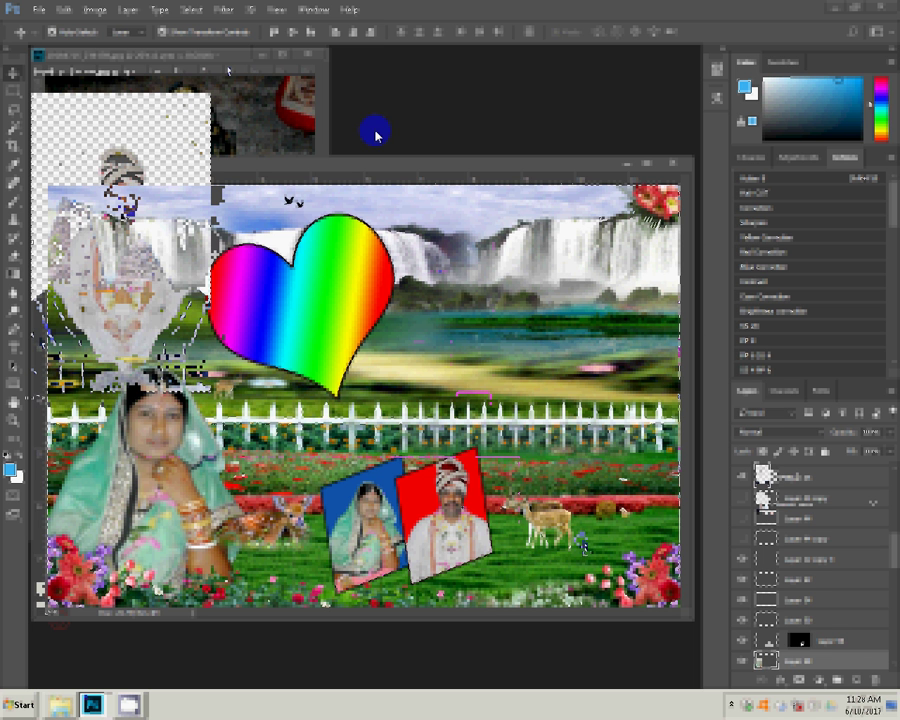
left_click_drag(375, 133, 590, 510)
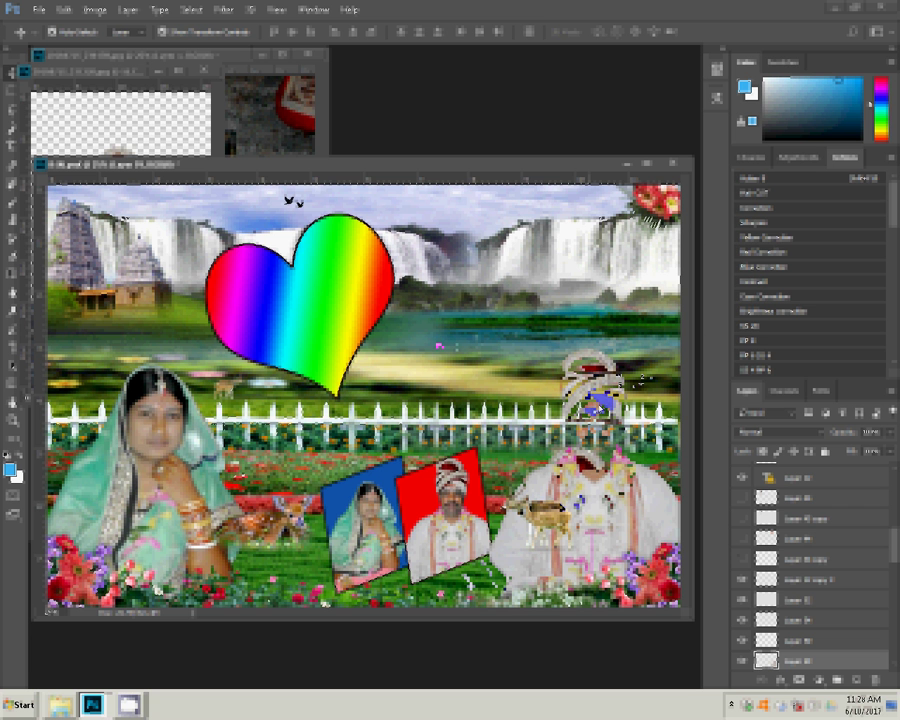
left_click_drag(540, 512, 545, 515)
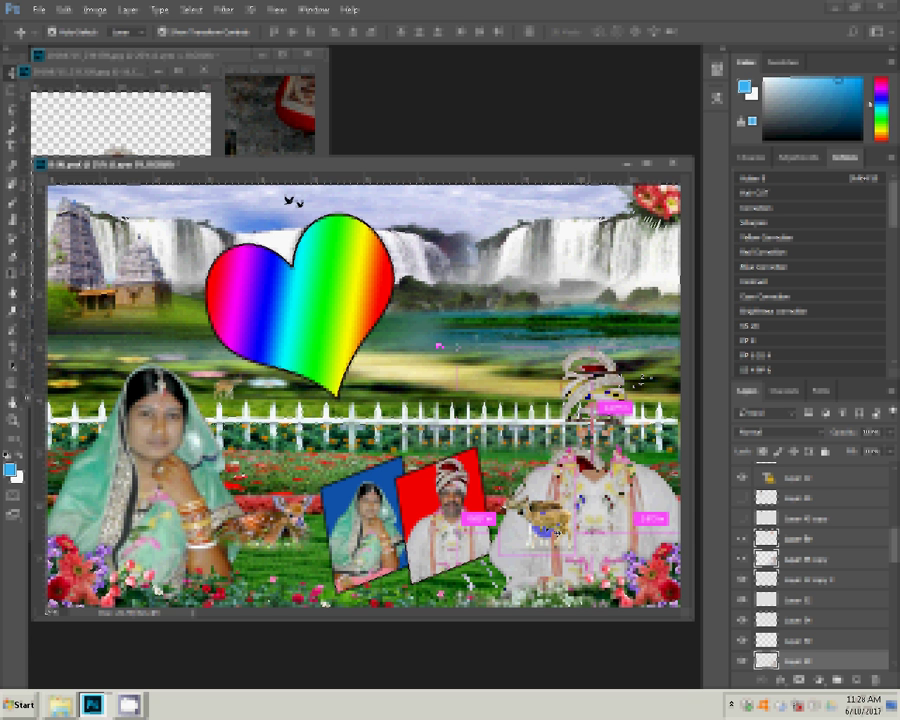
key("Delete")
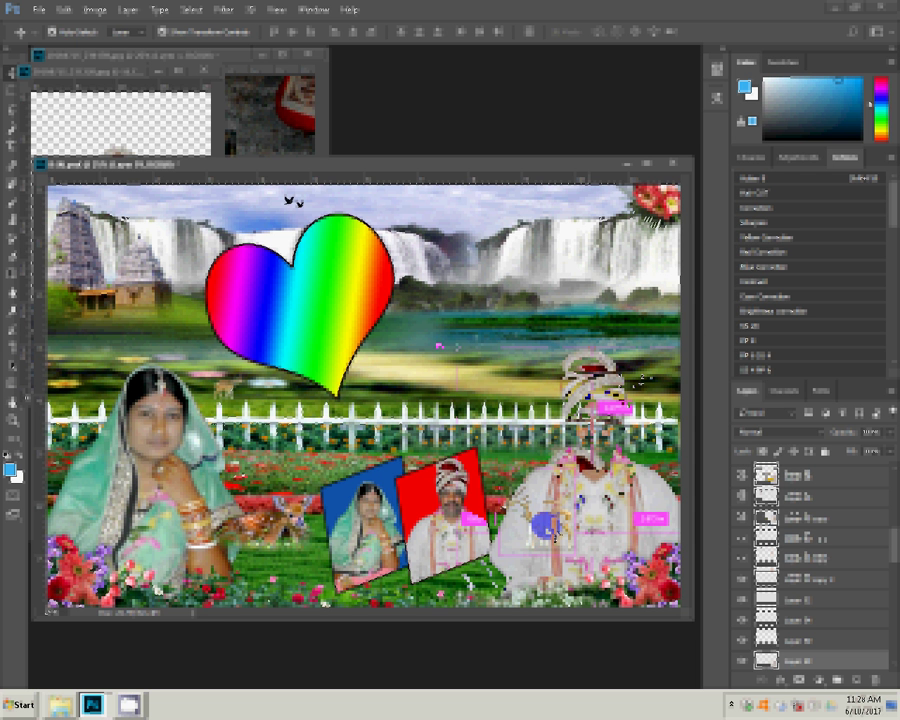
left_click_drag(541, 524, 541, 524)
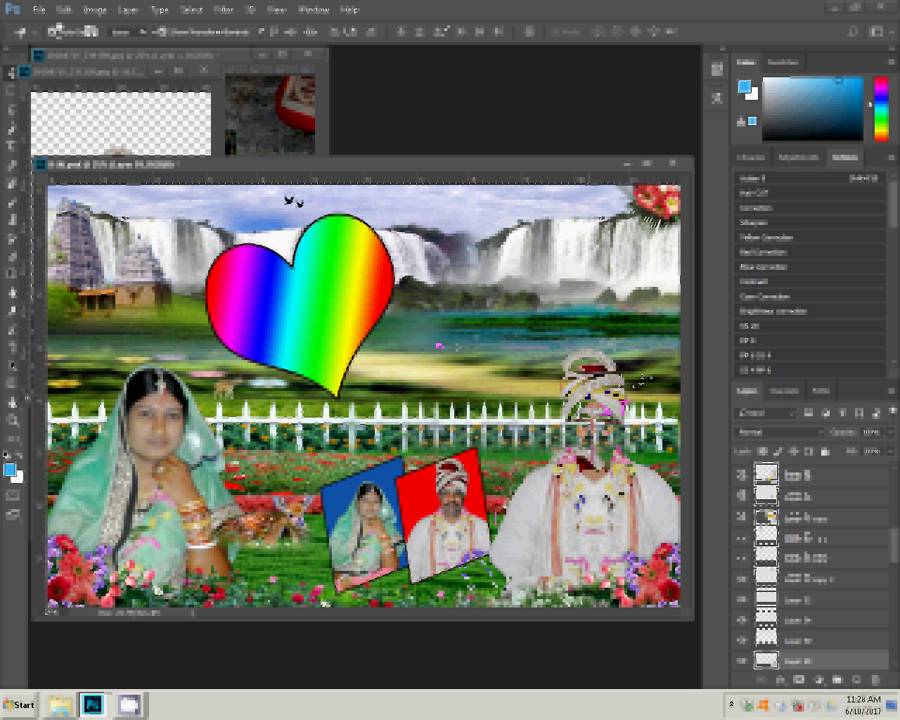
left_click_drag(468, 514, 488, 537)
left_click(143, 428)
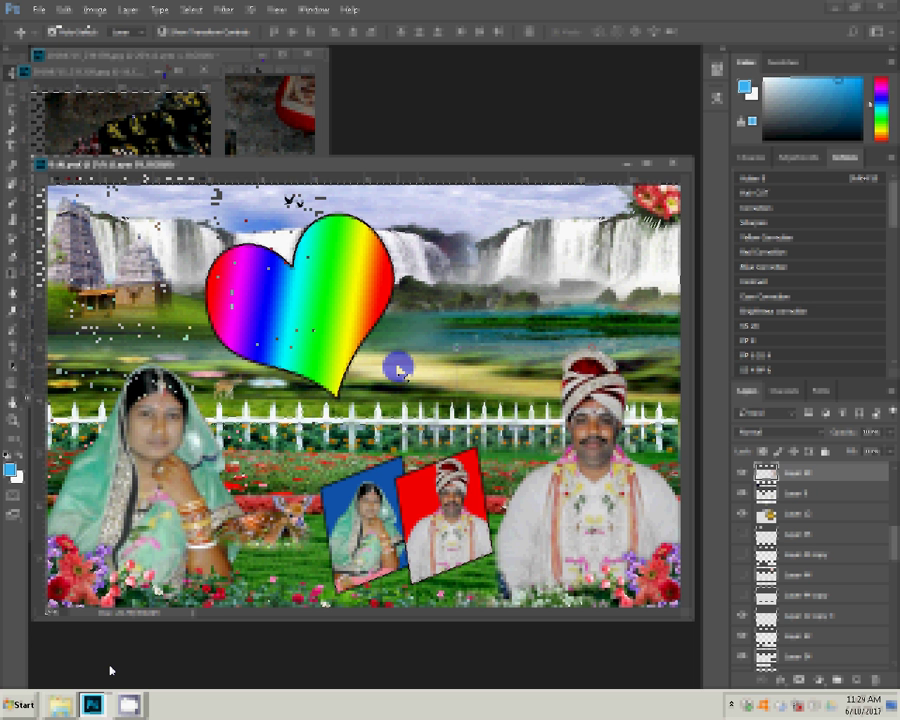
Switch to the other wedding picture document and select all of it.
left_click(80, 658)
left_click(80, 658)
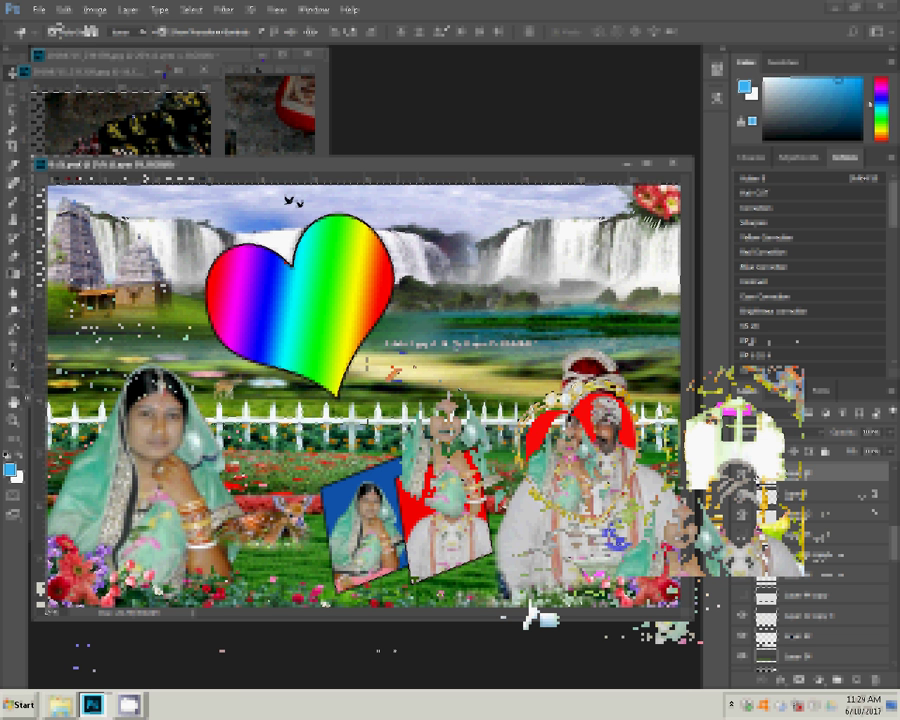
left_click(62, 14)
mouse_move(100, 118)
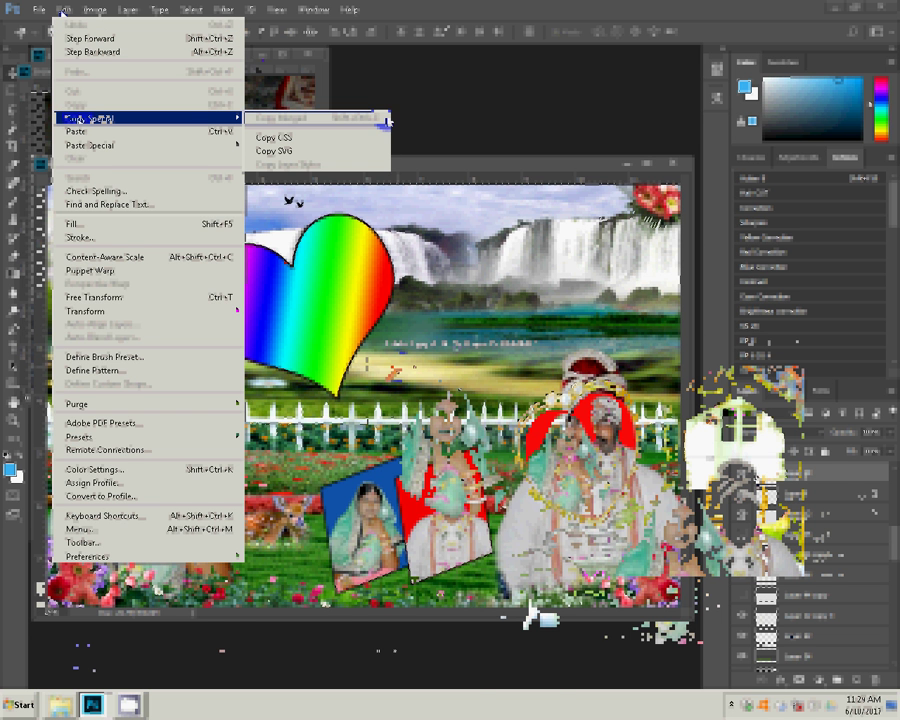
left_click(283, 139)
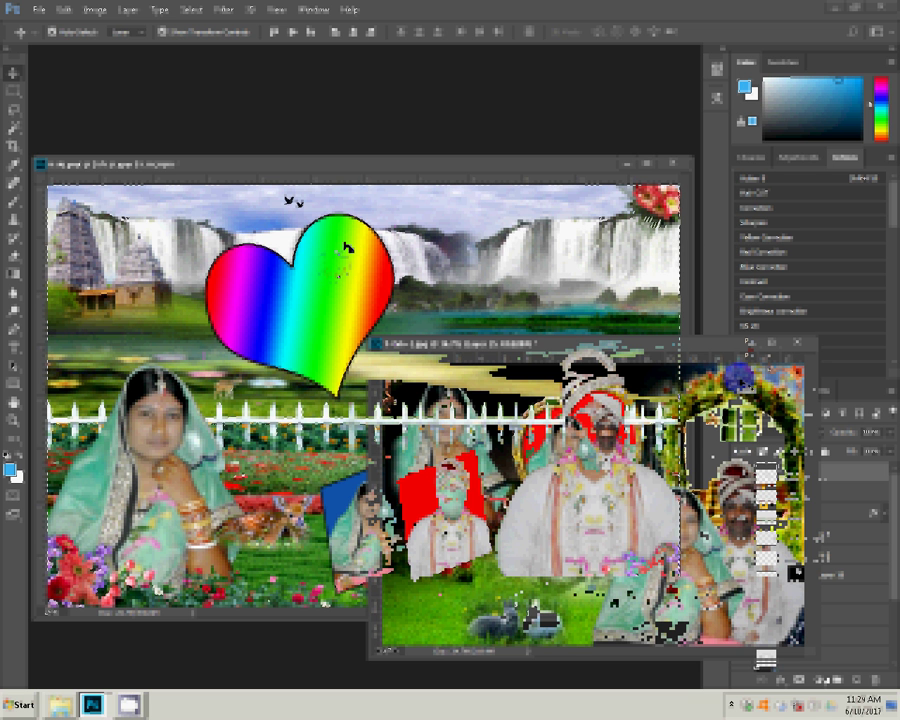
Copy the merged wedding picture and select the rainbow heart in the collage.
left_click(93, 10)
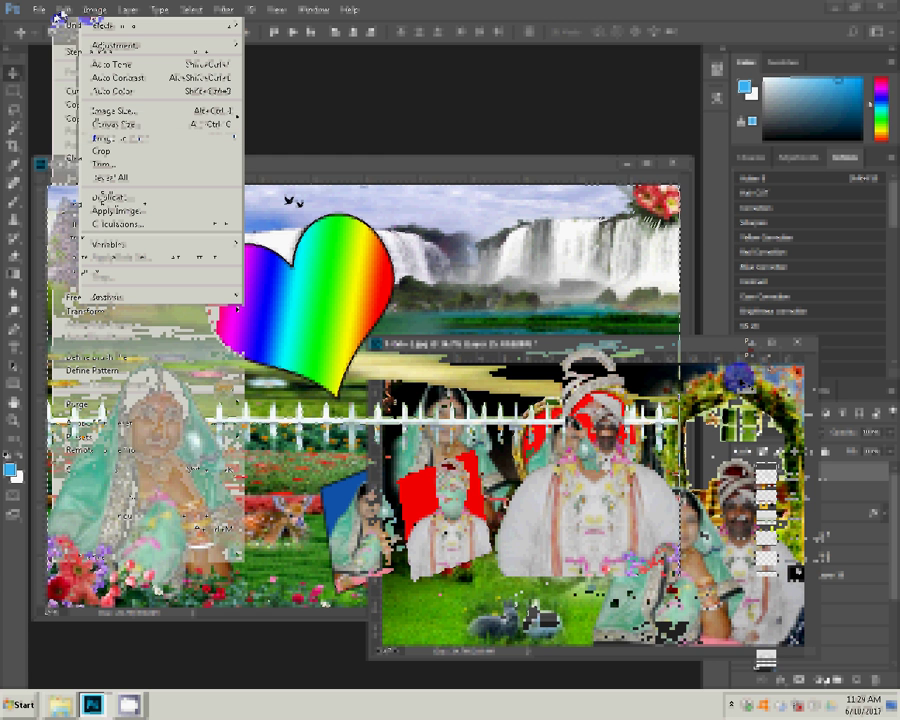
mouse_move(100, 118)
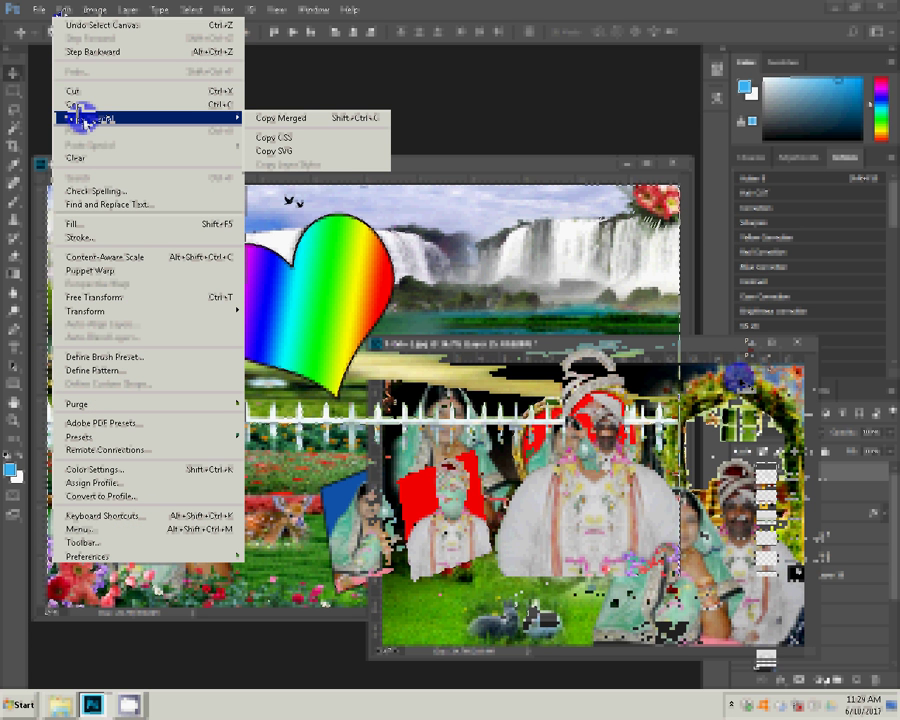
left_click(290, 118)
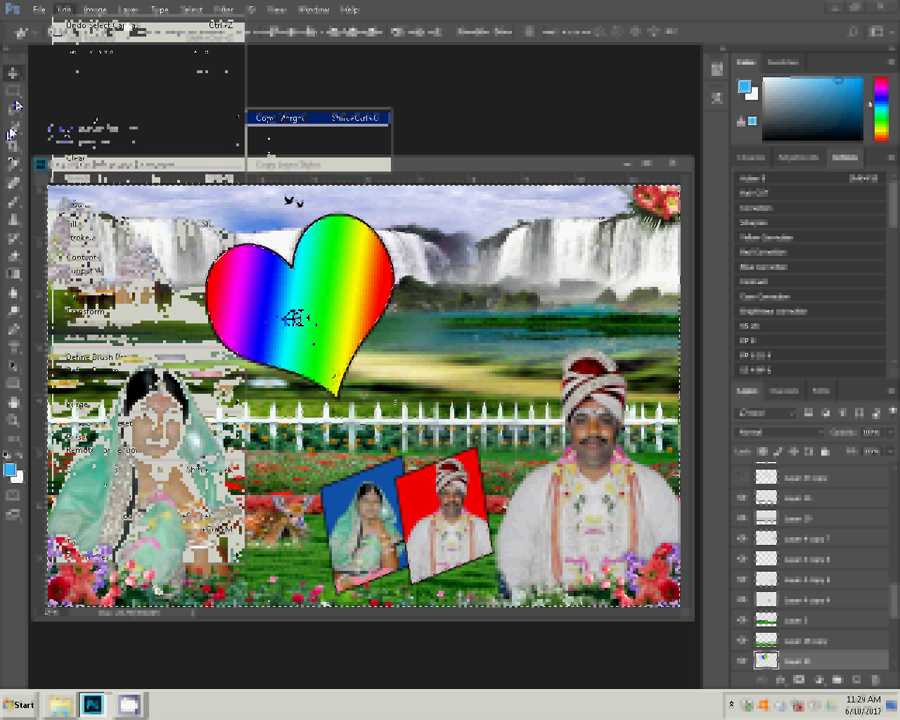
left_click(294, 316)
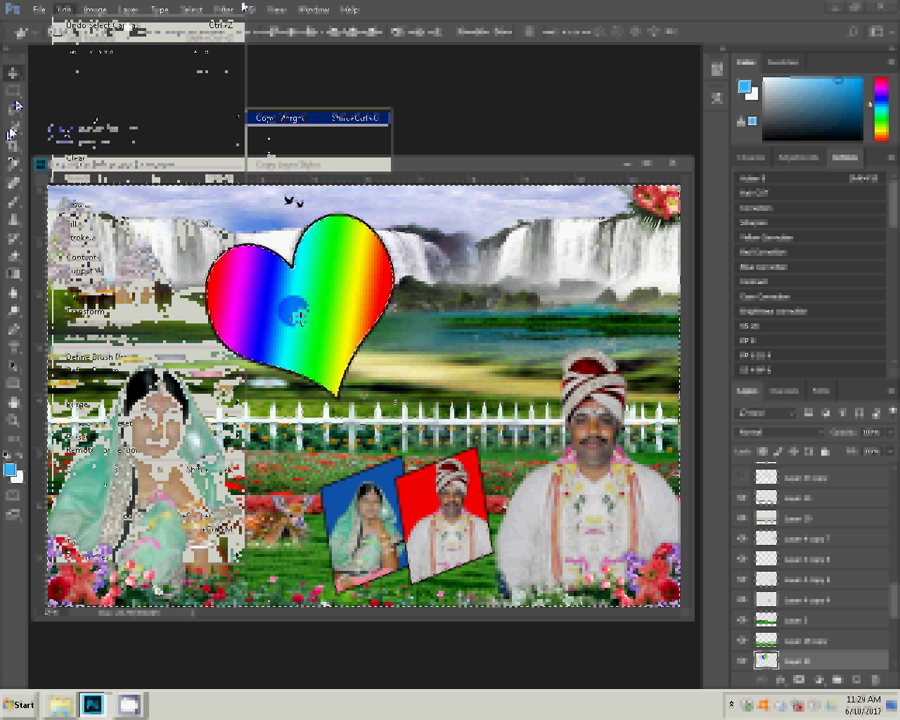
Switch to the other wedding document and check its layer options.
left_click(90, 707)
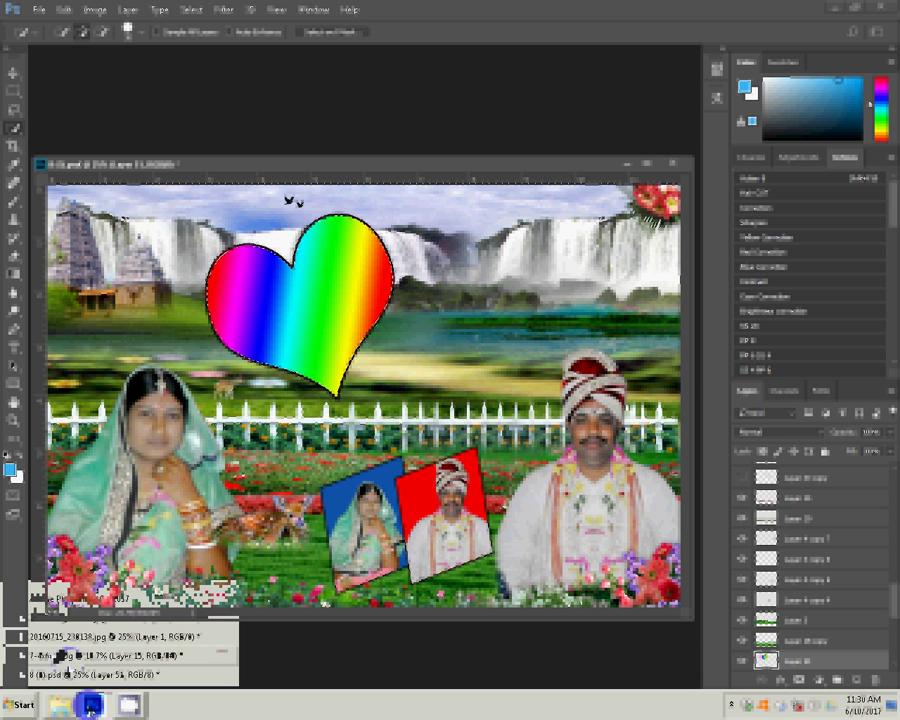
left_click(64, 654)
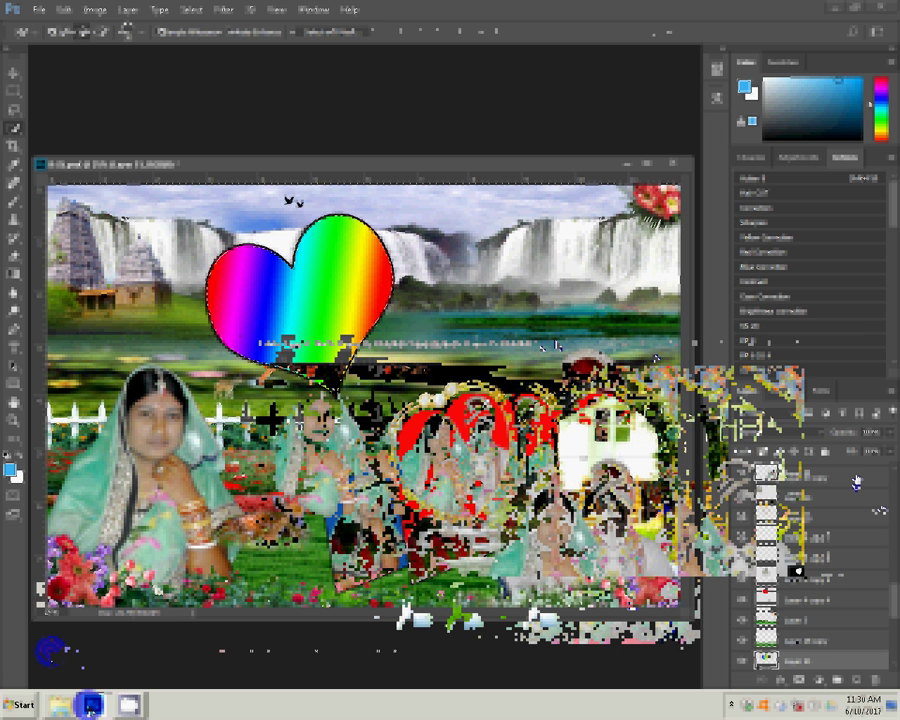
right_click(855, 481)
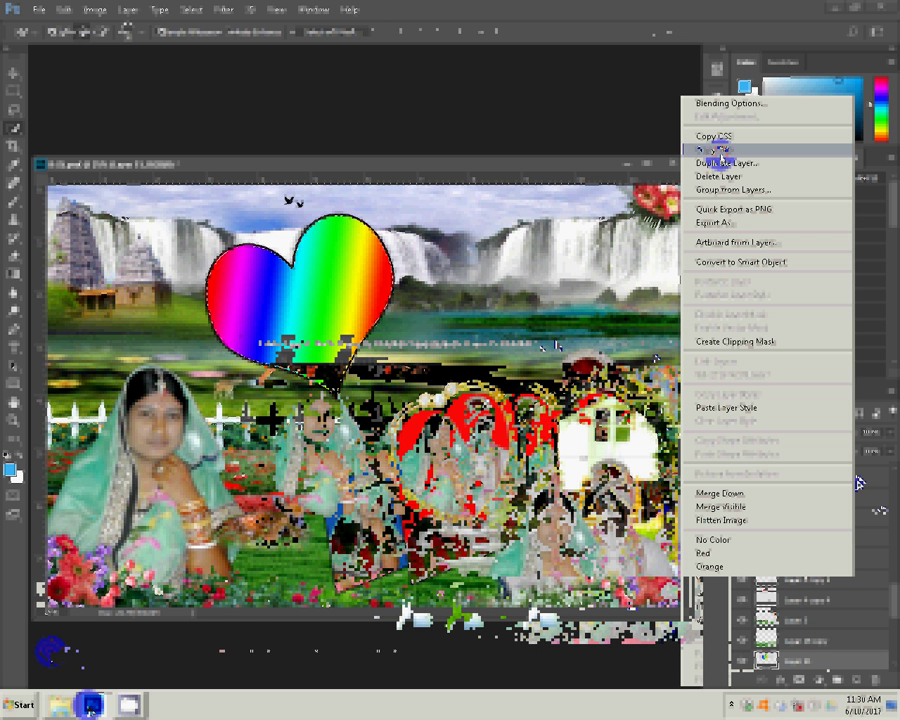
left_click(722, 151)
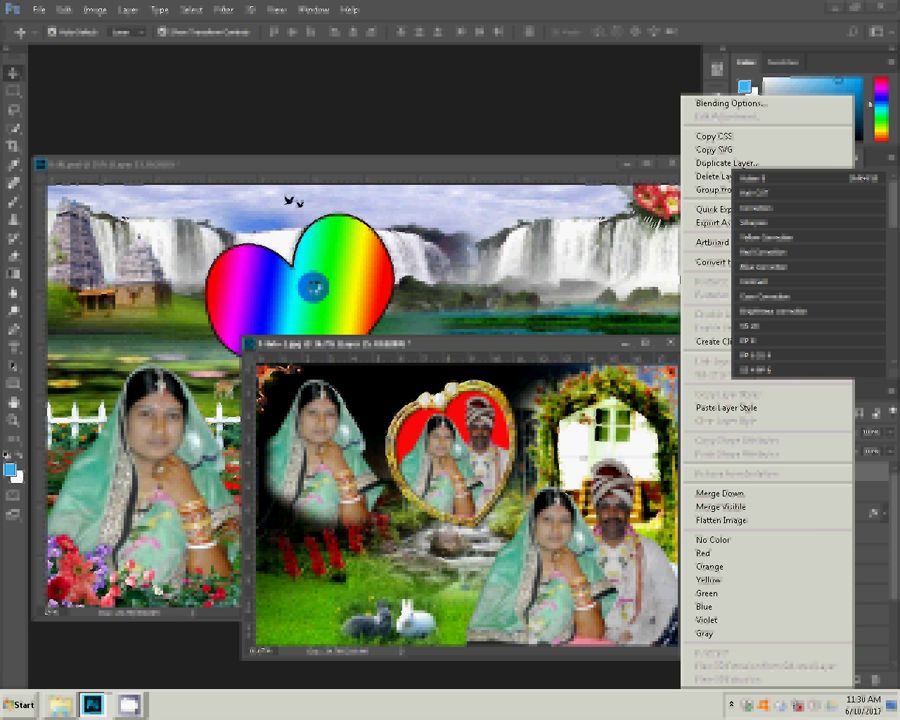
key("Escape")
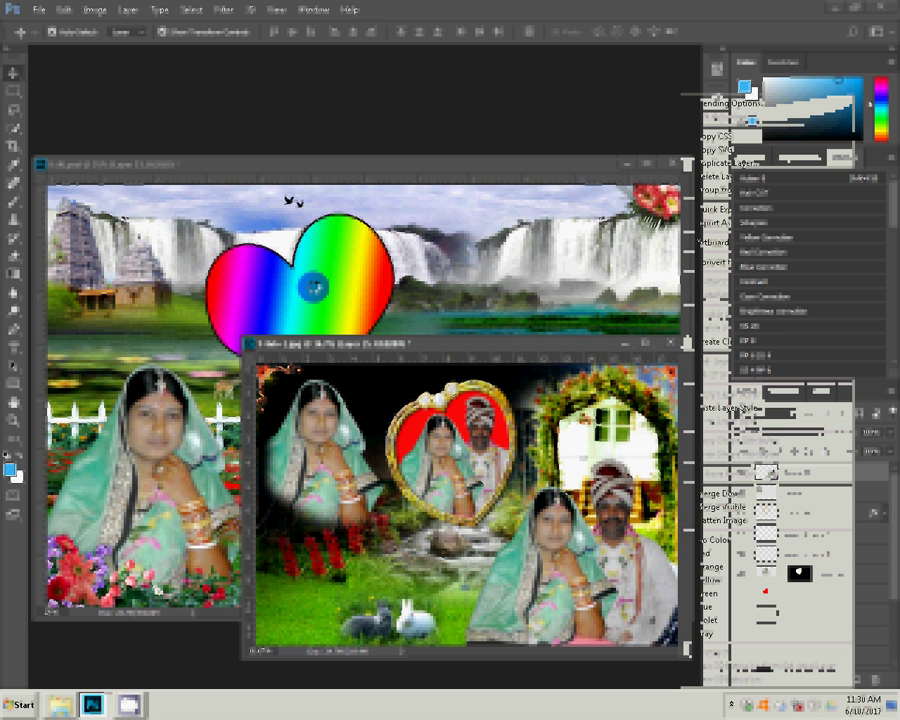
Bring the waterfall heart collage forward and paste the copied couple photo into it.
left_click(314, 287)
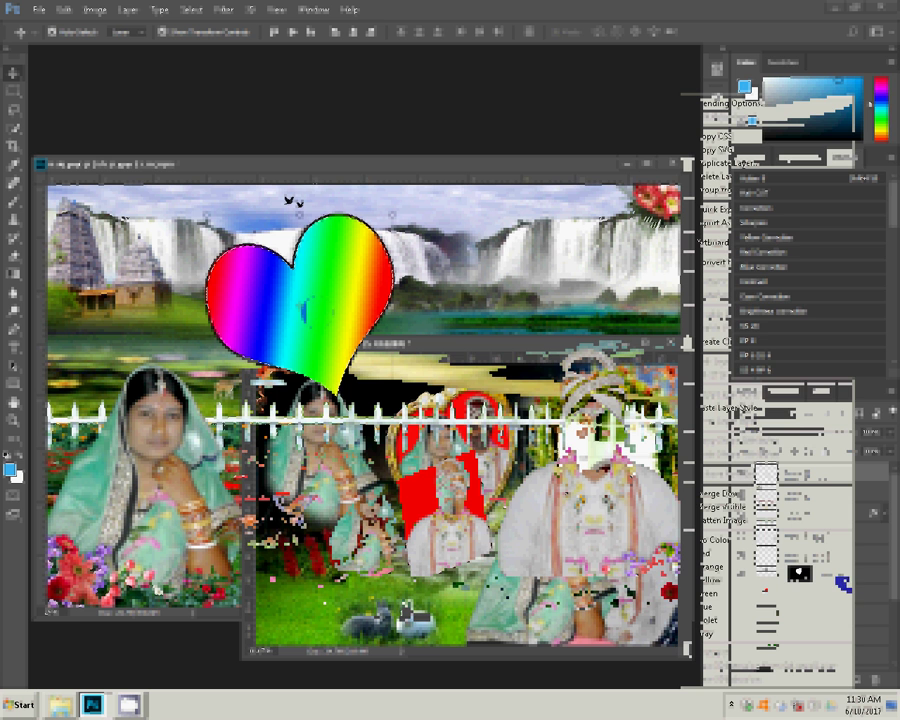
right_click(826, 665)
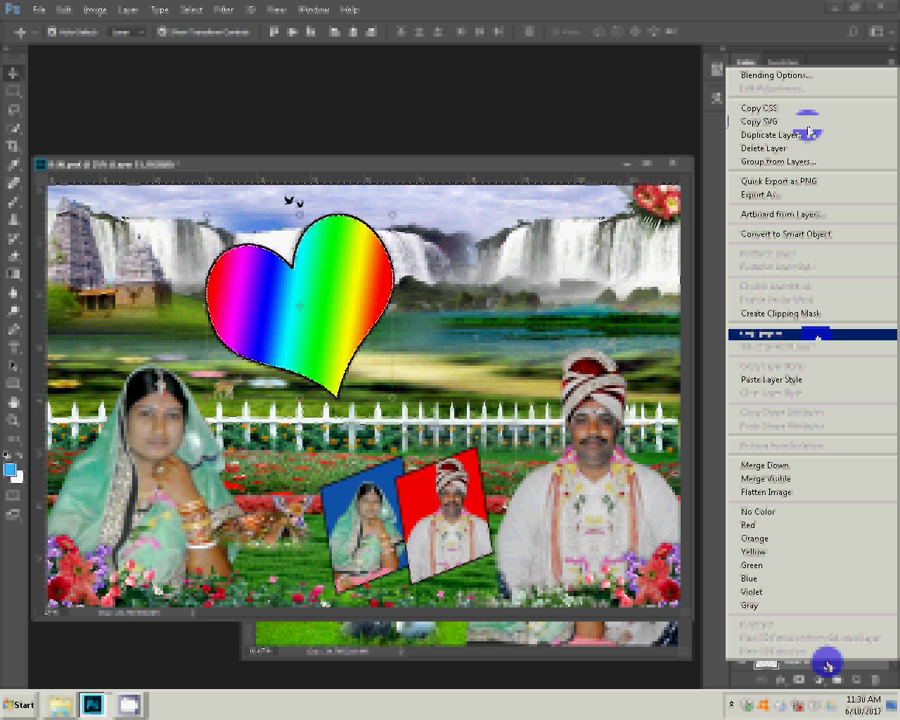
left_click(790, 380)
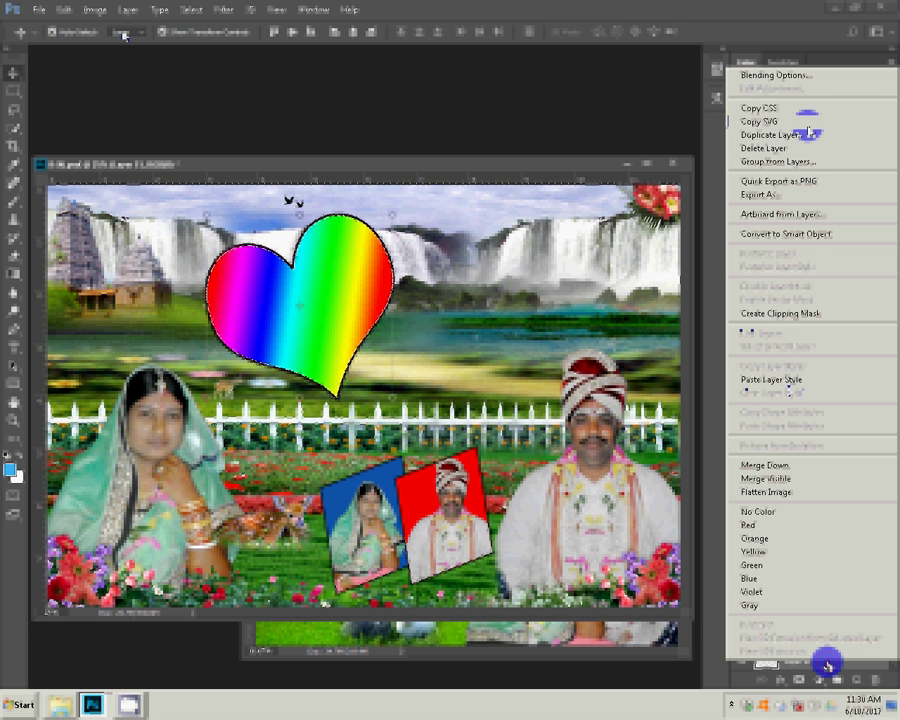
left_click(60, 10)
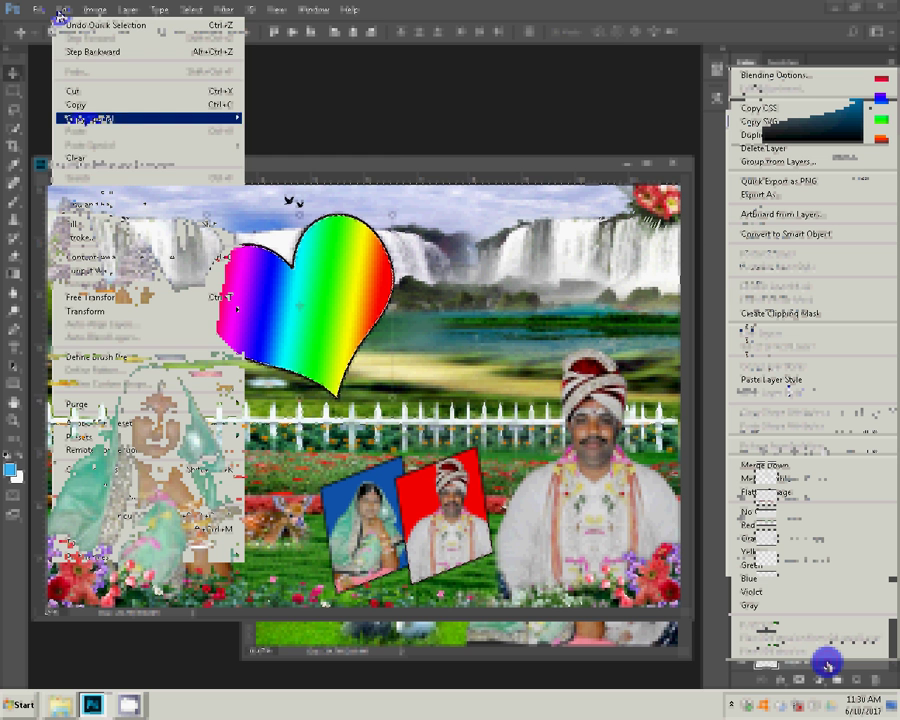
left_click(302, 91)
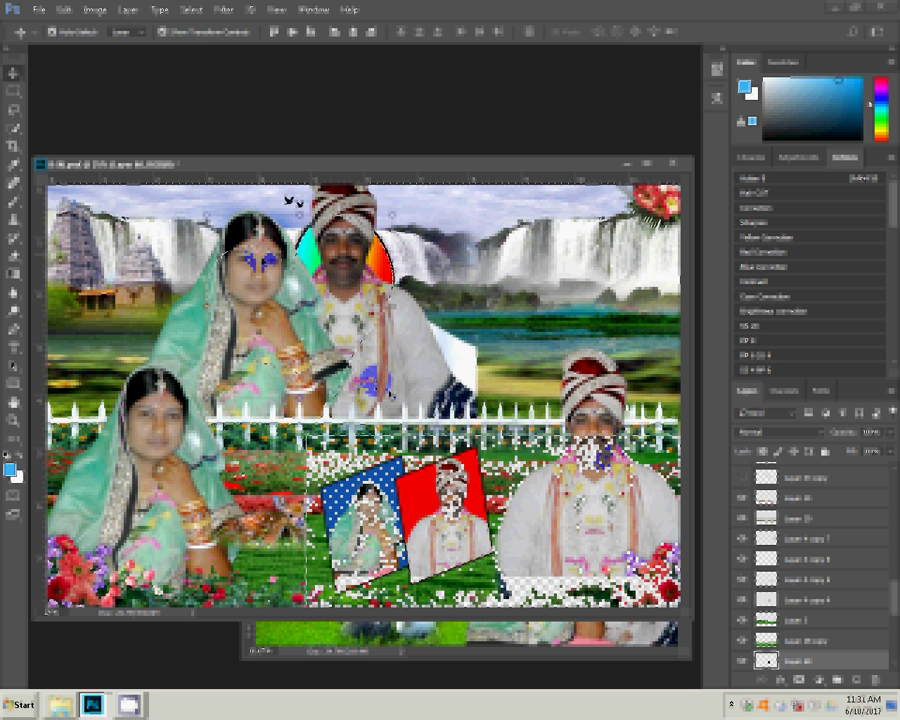
Move the couple photo up onto the heart and scale it down to fit.
left_click_drag(378, 384, 391, 394)
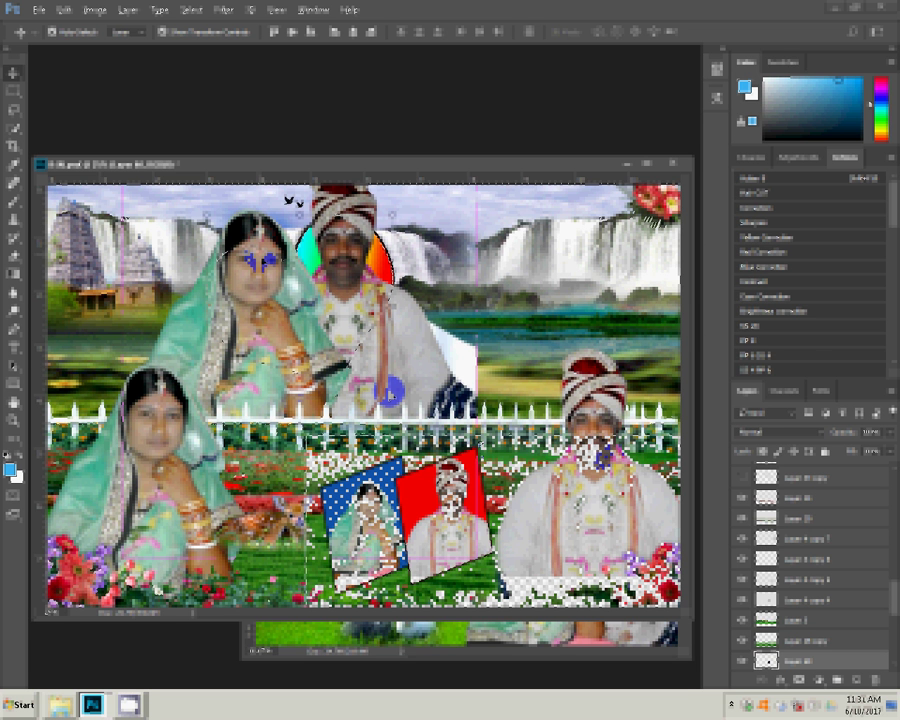
mouse_move(391, 394)
left_mouse_down()
mouse_move(345, 270)
mouse_move(418, 260)
mouse_move(405, 290)
left_mouse_up()
key("ctrl+t")
key("ctrl+t")
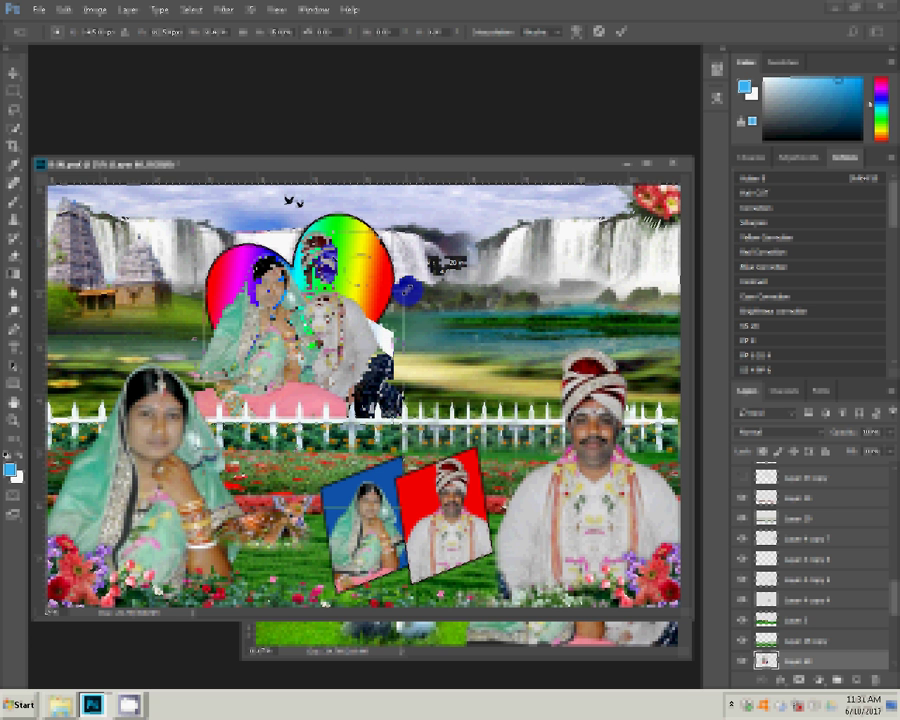
left_click(626, 33)
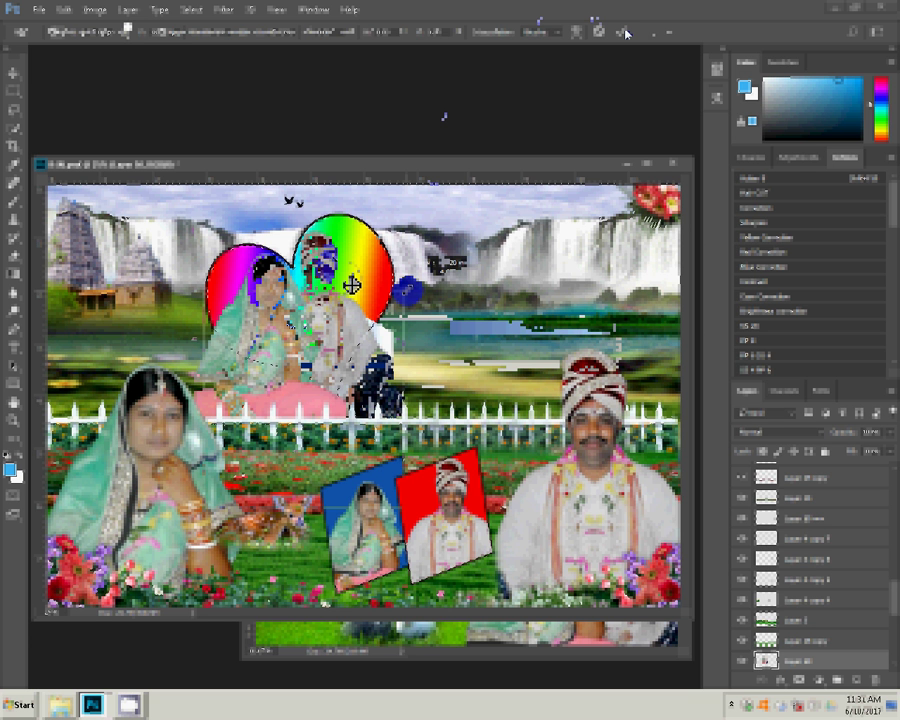
key("w")
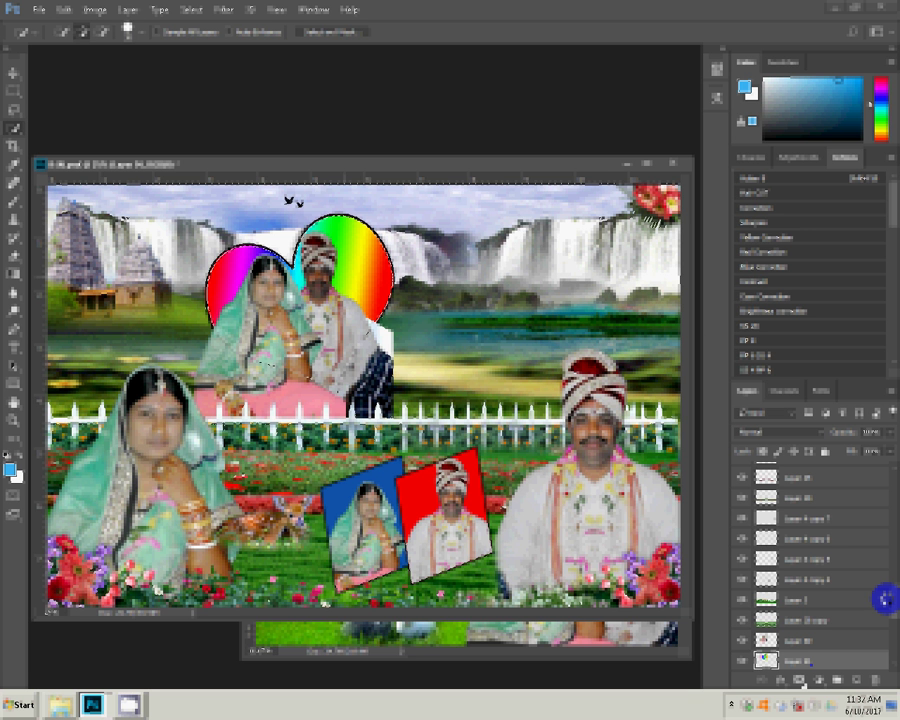
Mask the couple photo to the heart shape and flatten the collage into one layer.
left_click(799, 680)
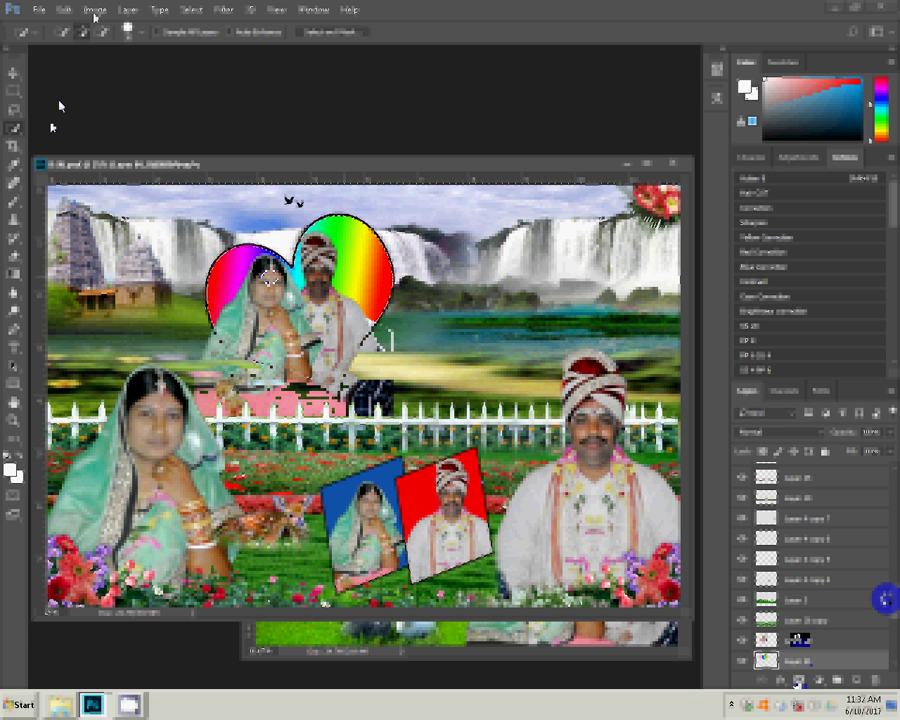
left_click(129, 12)
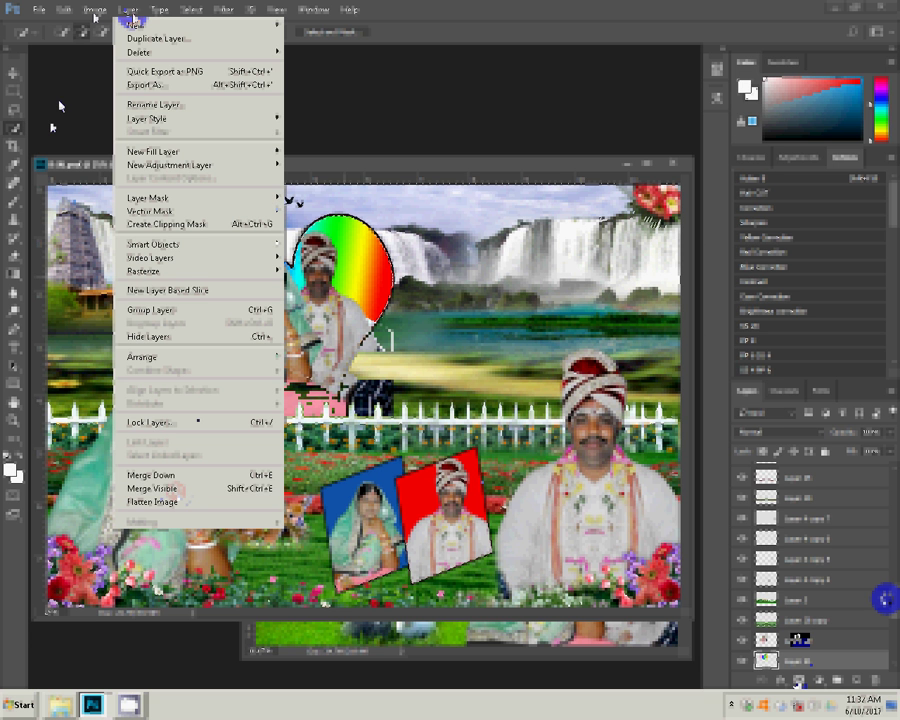
left_click(181, 489)
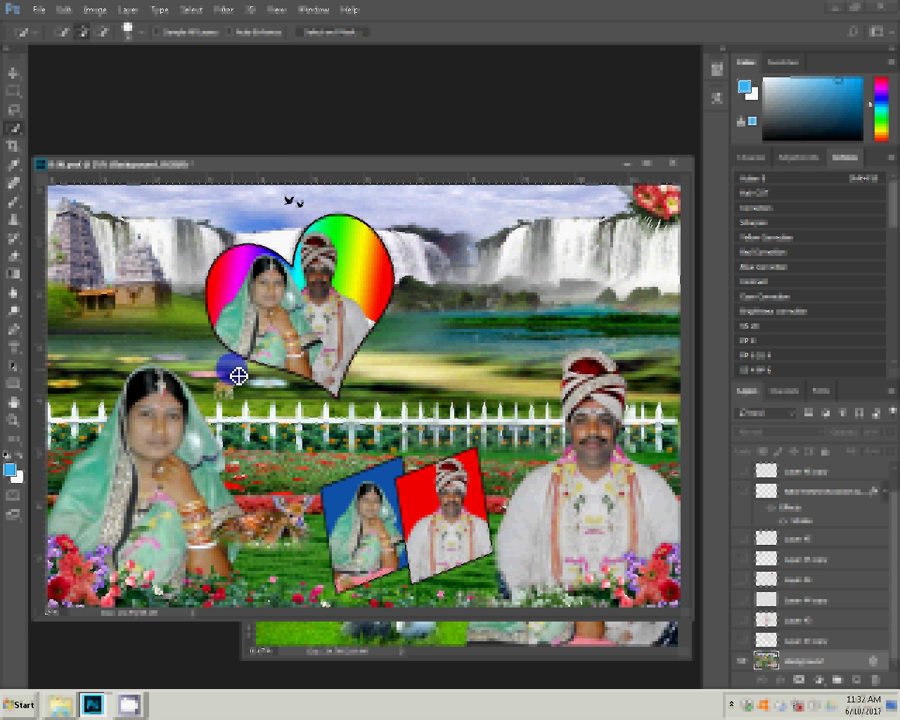
key("alt+i")
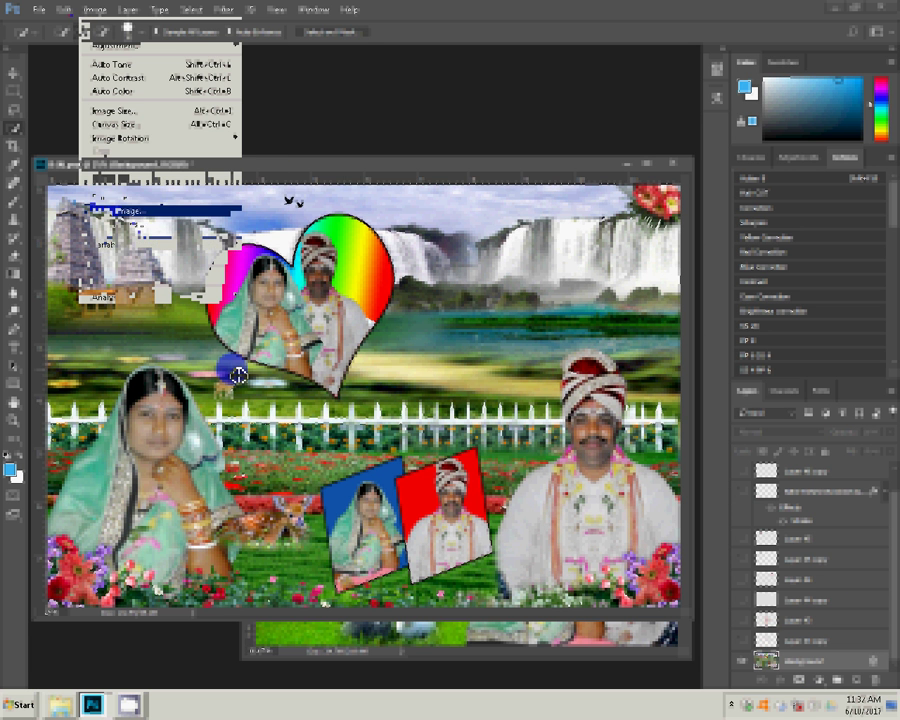
Review the collage's Image Size, then choose File > Save As.
key("Down")
key("Return")
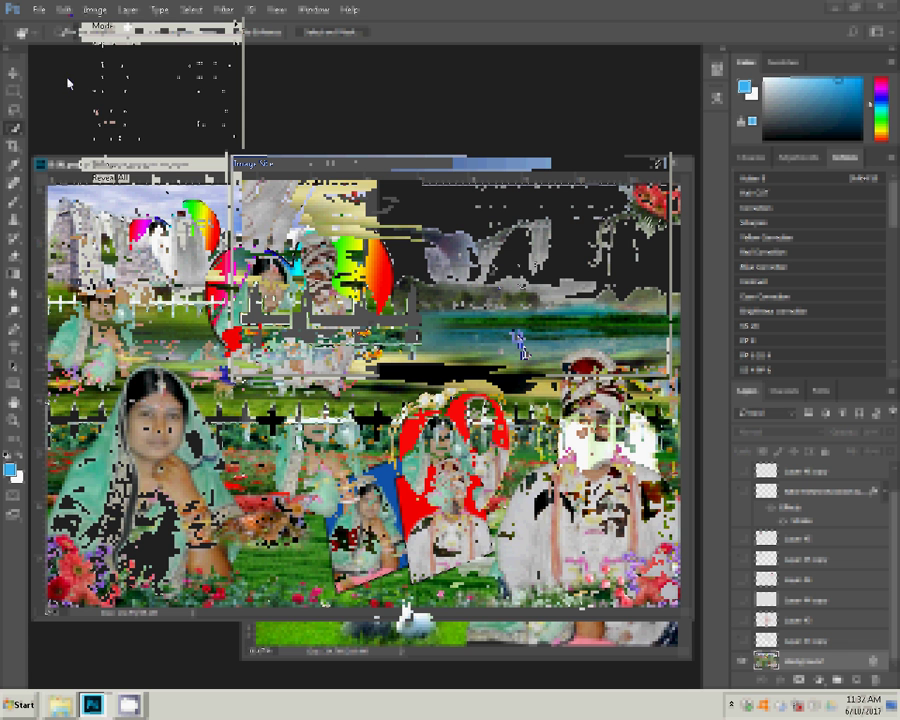
left_click(38, 10)
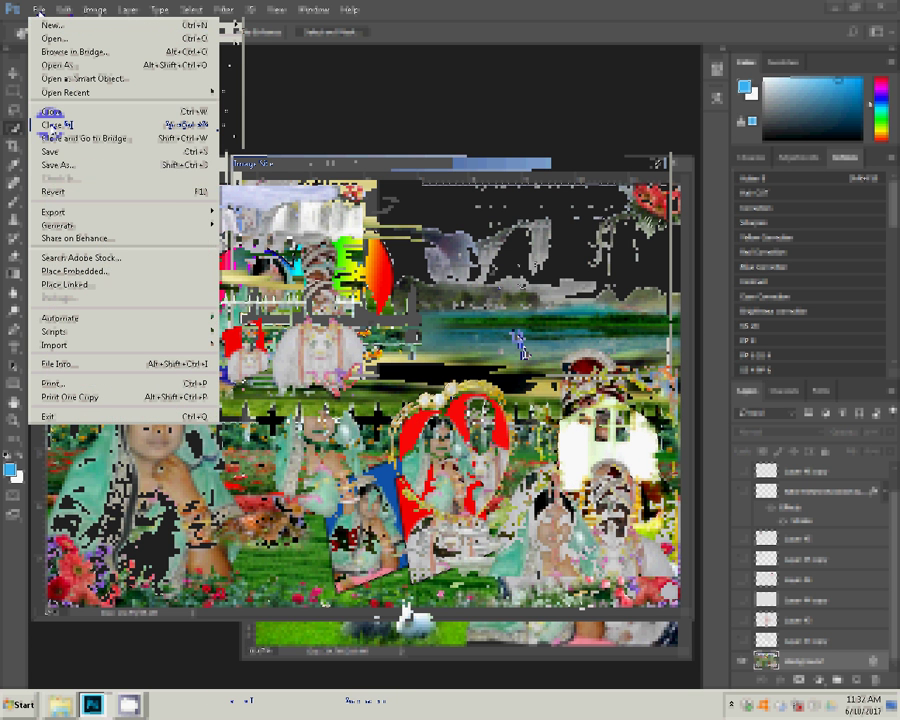
left_click(60, 164)
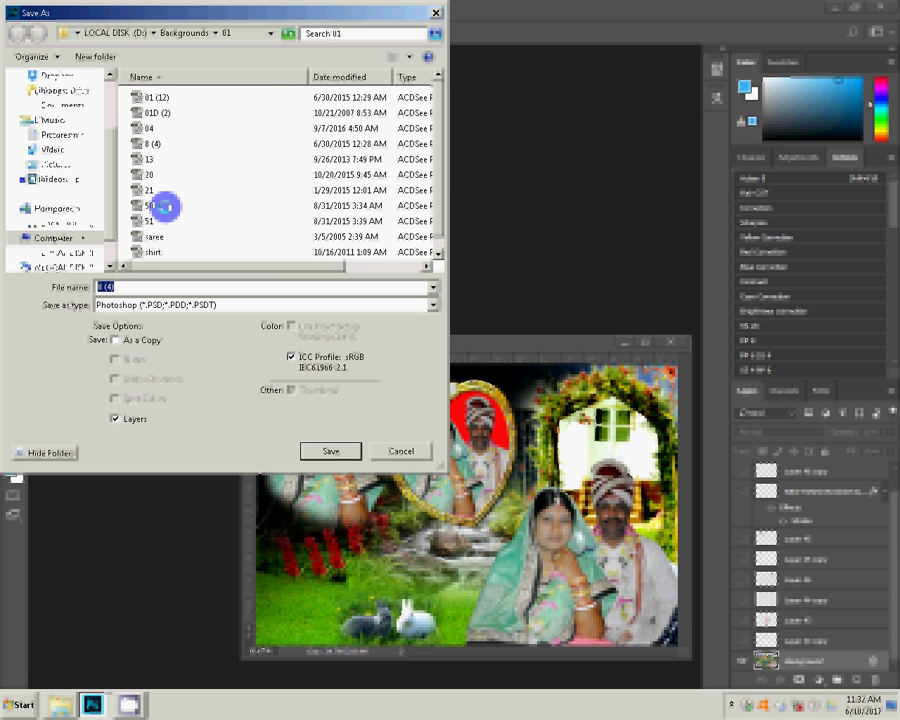
Browse to folder 0 on Local Disk (G:) as the save location.
left_click(80, 195)
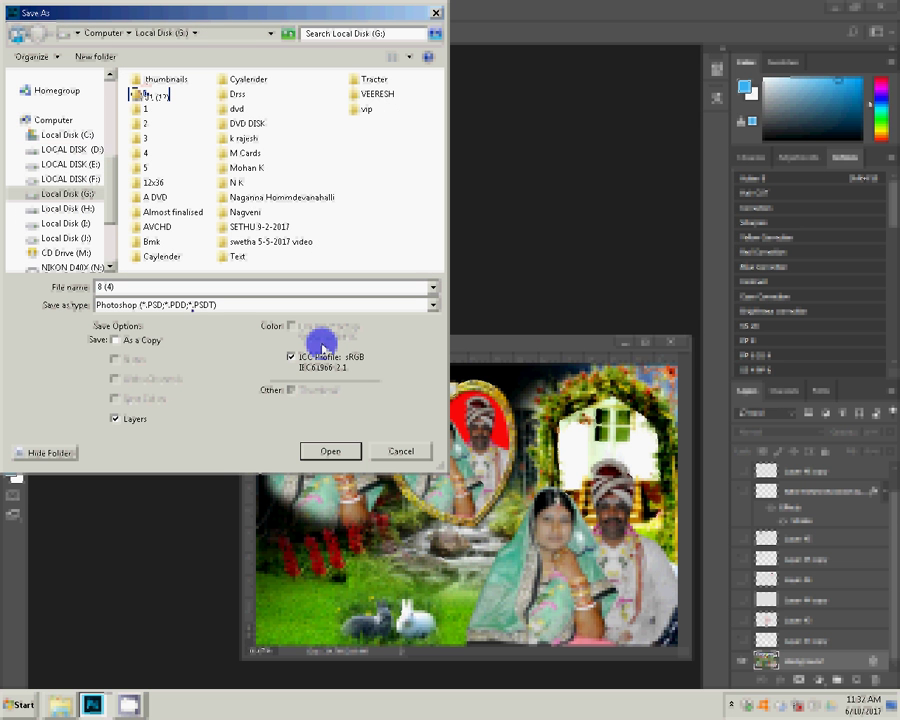
type("0")
key("Return")
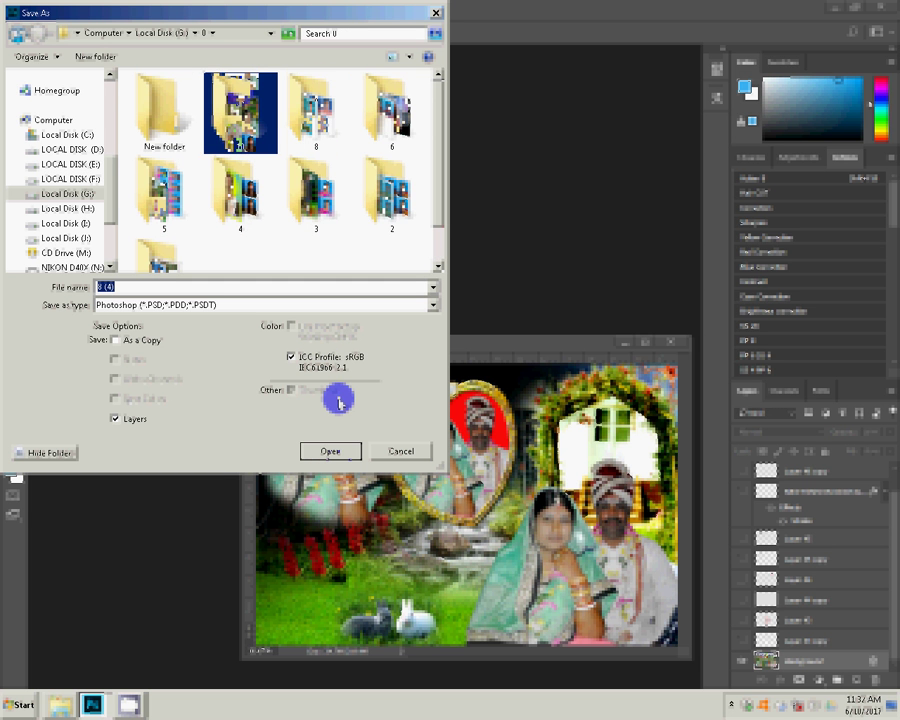
Save the collage as a JPEG named 9-4x6=2.
key("alt+Down")
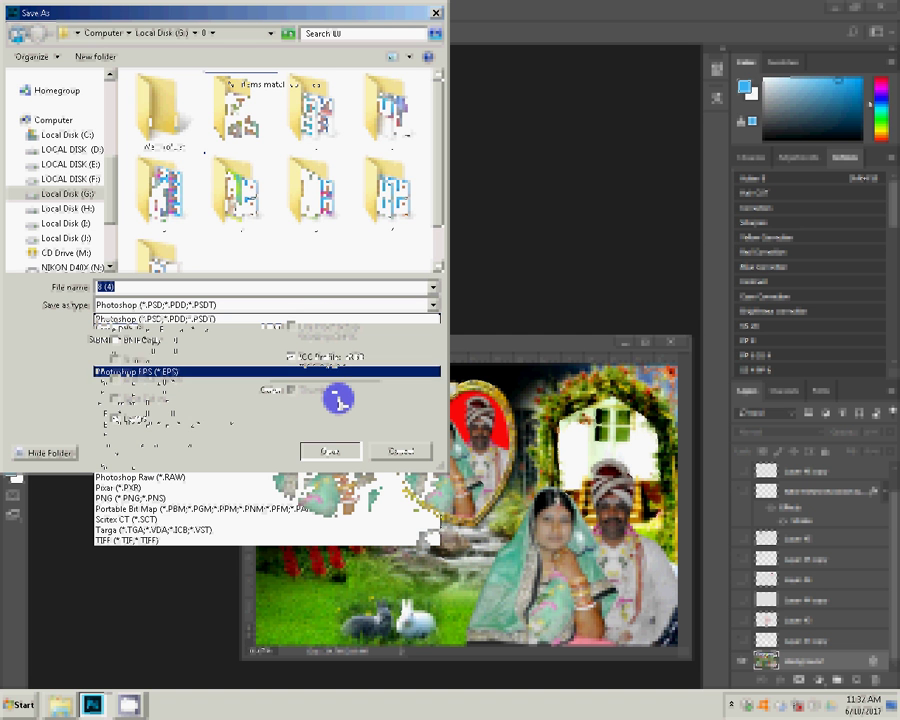
key("Down")
key("Down")
key("Down")
key("Up")
key("Return")
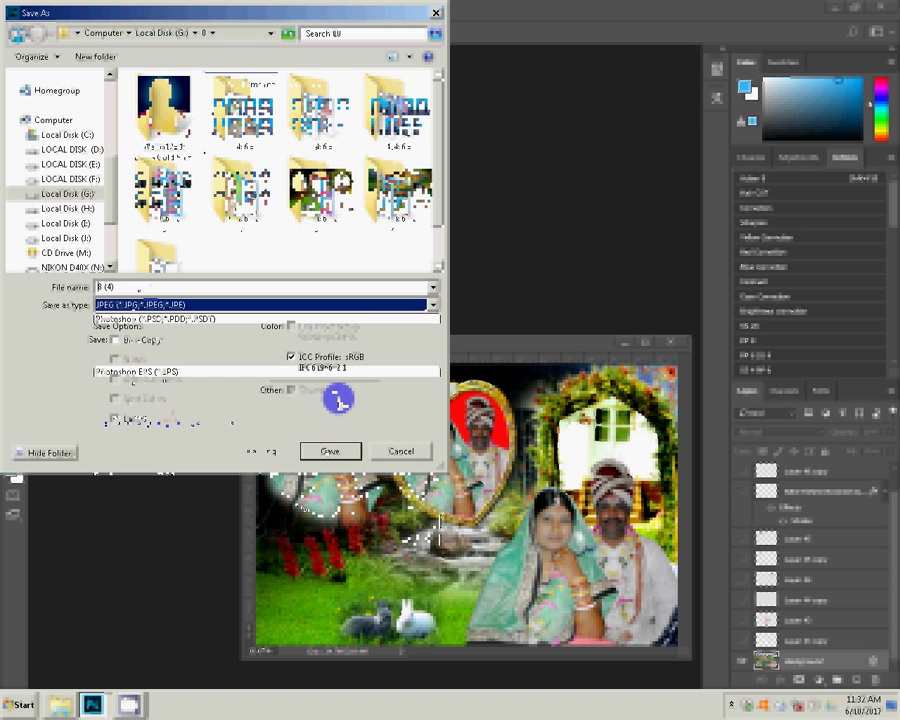
double_click(133, 285)
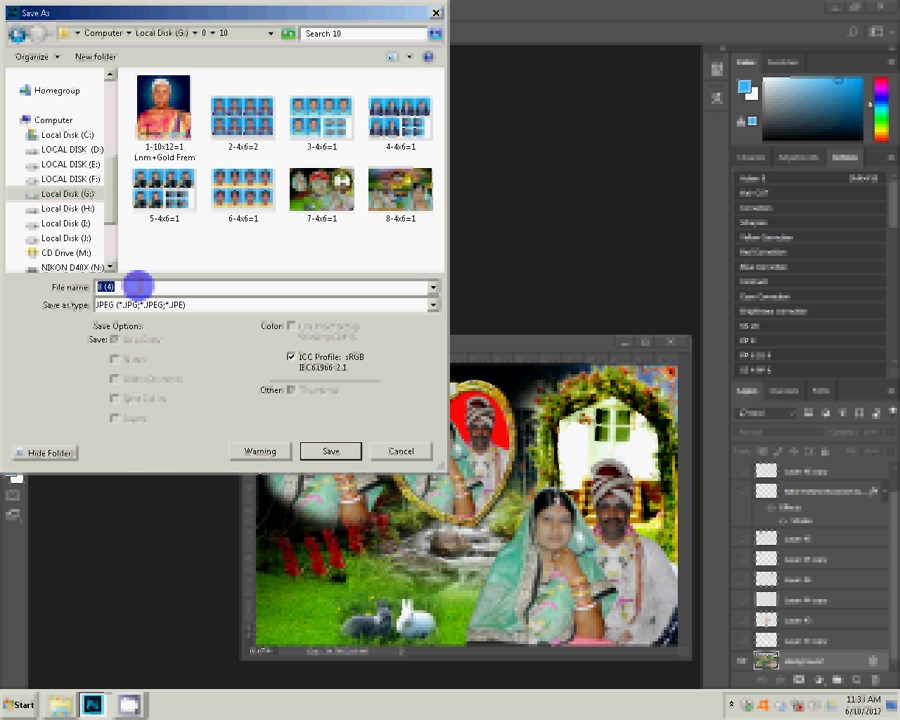
type("9-4")
type("x6=")
type("2")
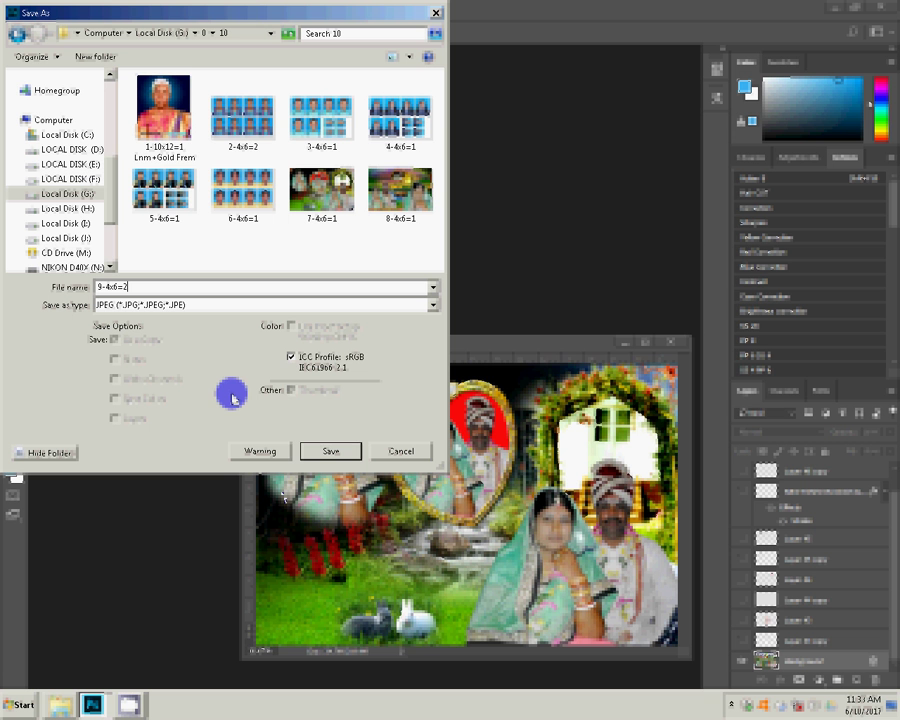
left_click(317, 452)
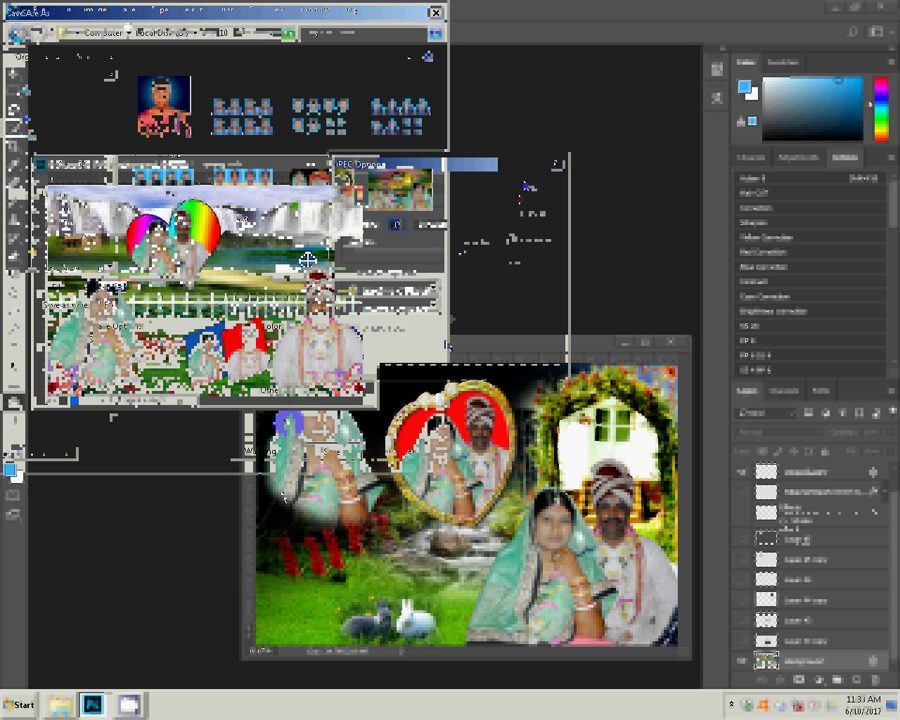
Confirm the JPEG options, then reopen the saved 9-4x6=2 image to check it.
left_click(453, 277)
double_click(453, 277)
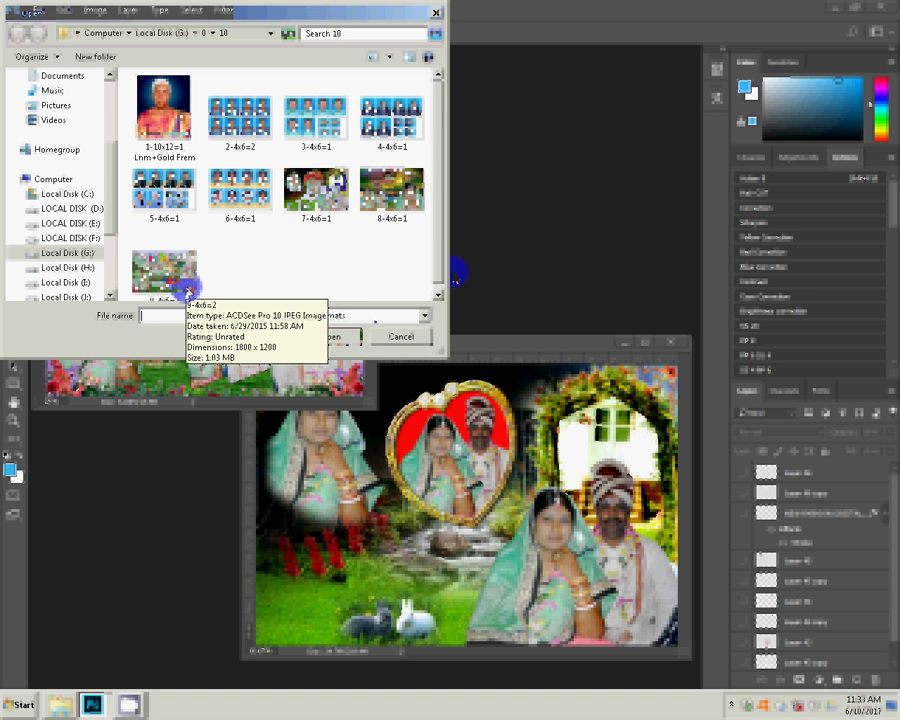
double_click(188, 290)
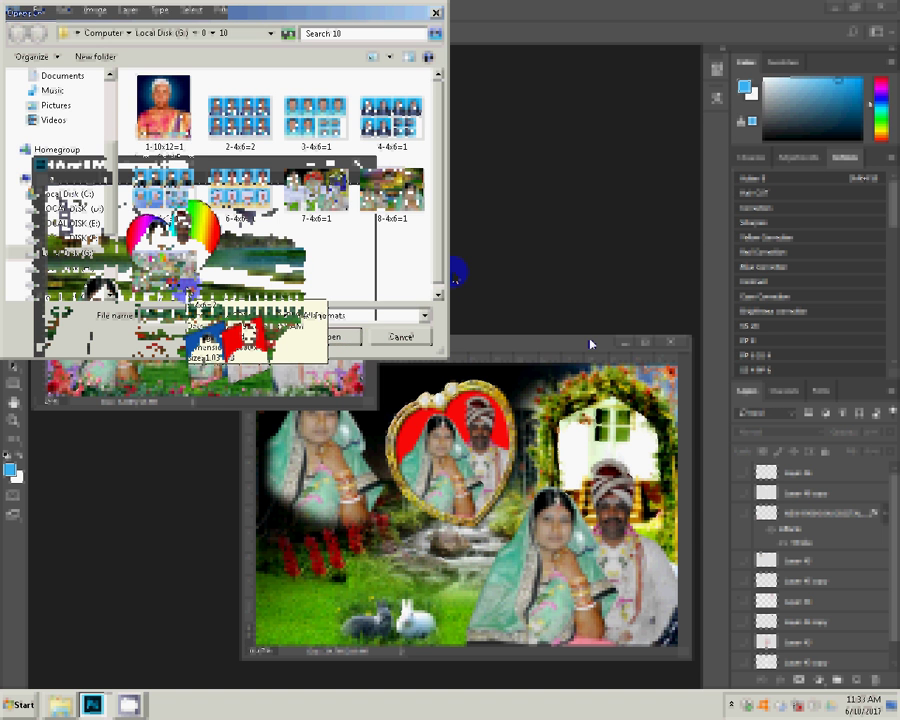
Close every open document without saving changes, leaving the workspace empty.
left_click(671, 345)
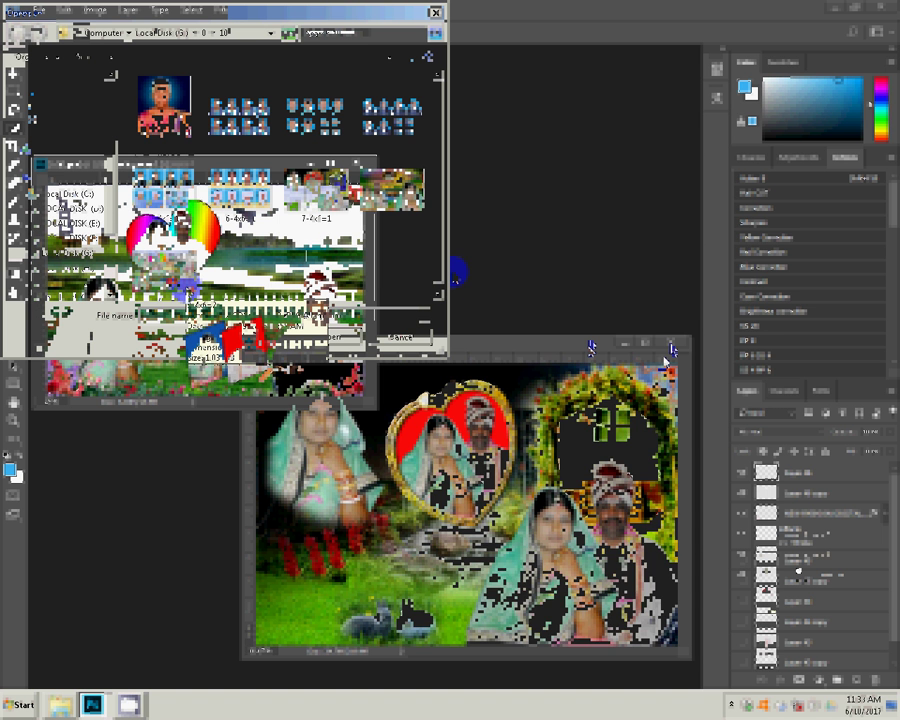
left_click(450, 266)
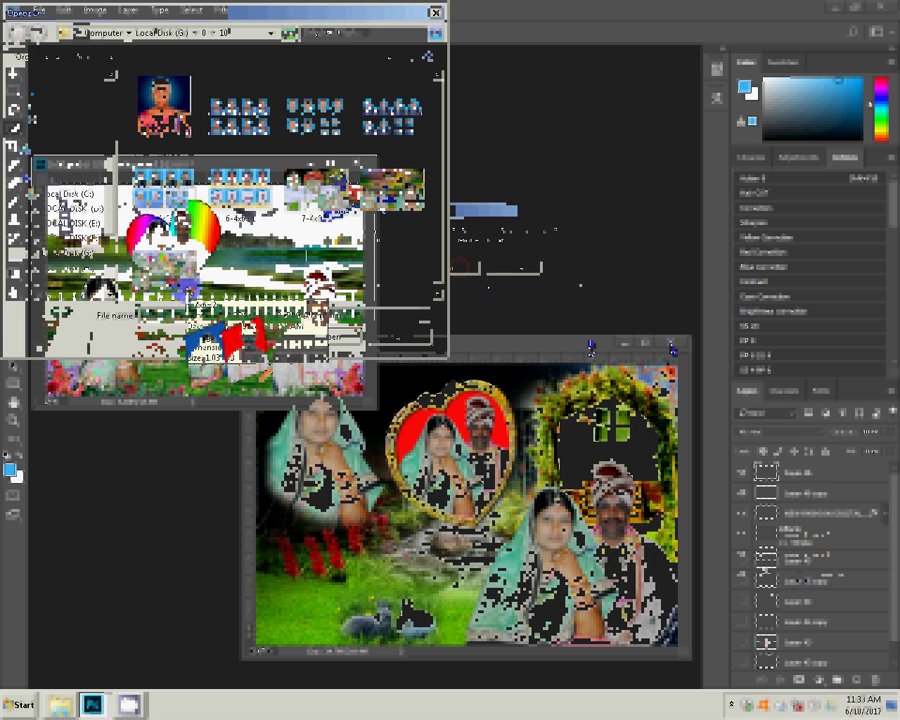
left_click(445, 266)
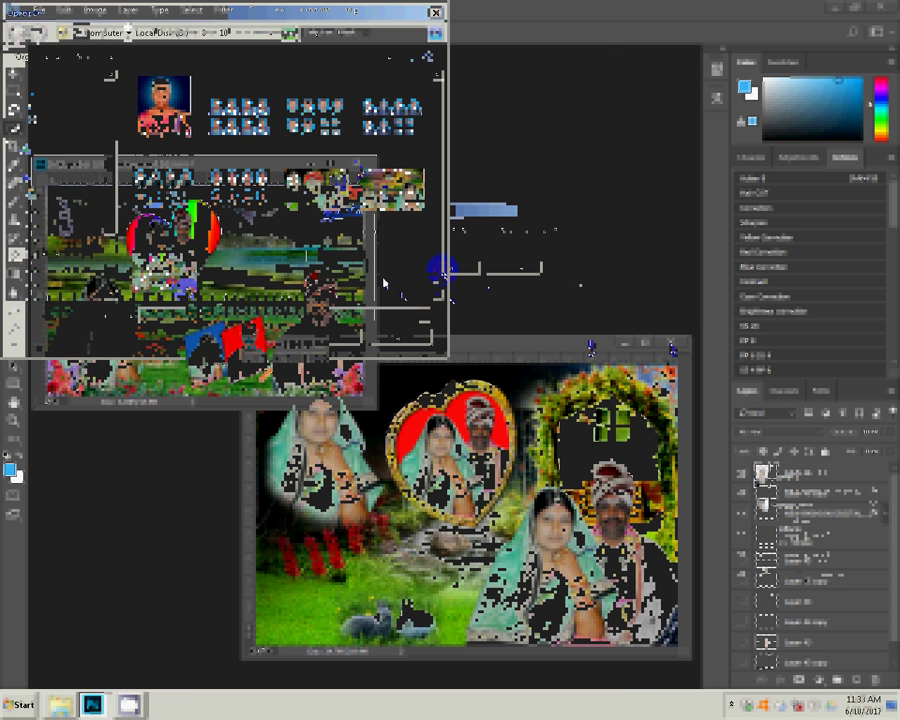
left_click(383, 281)
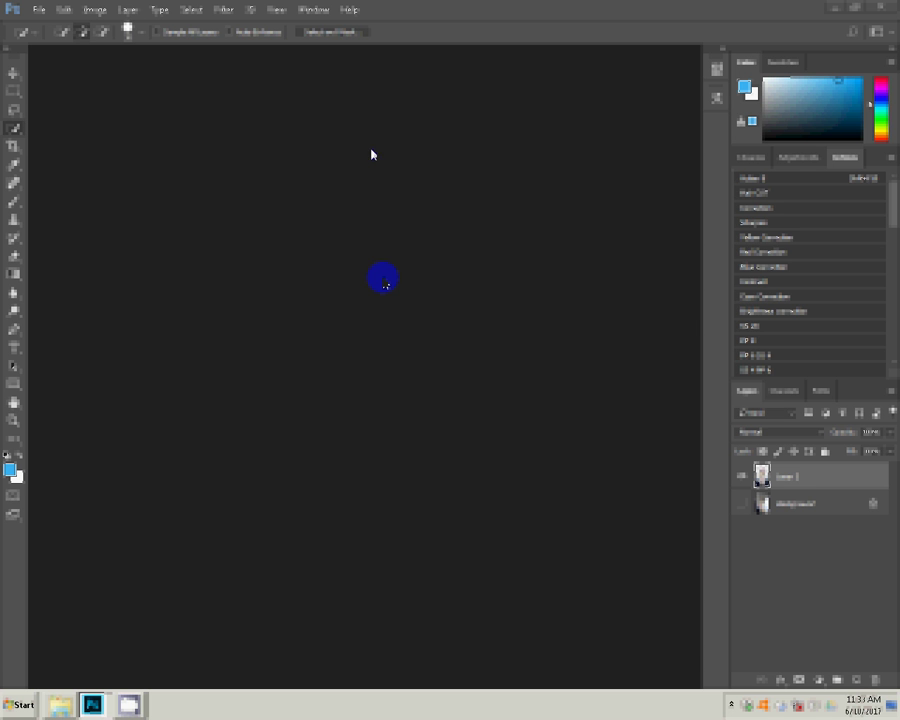
left_click(92, 705)
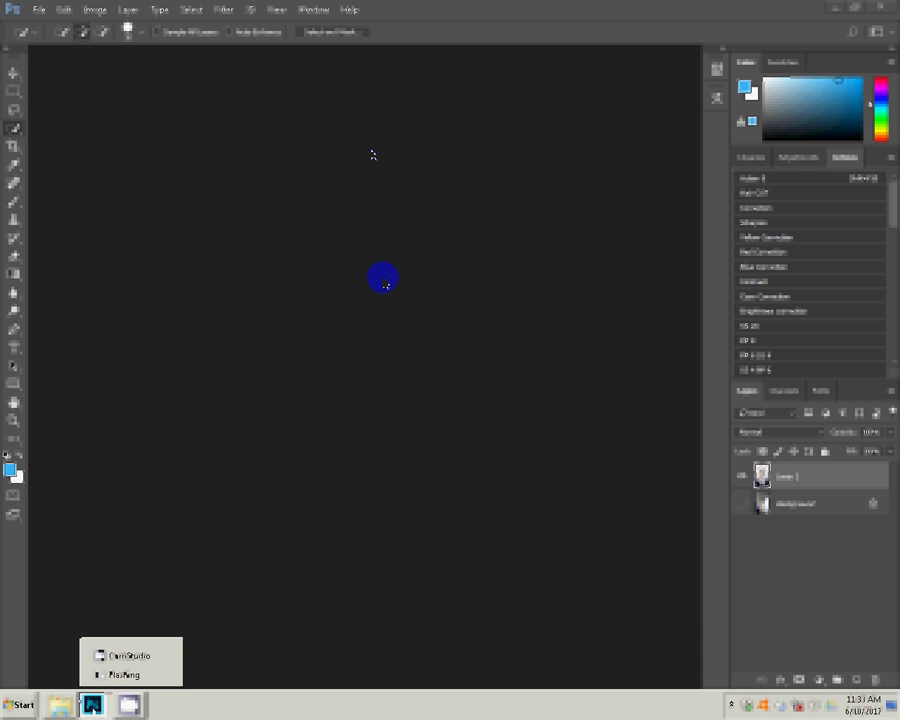